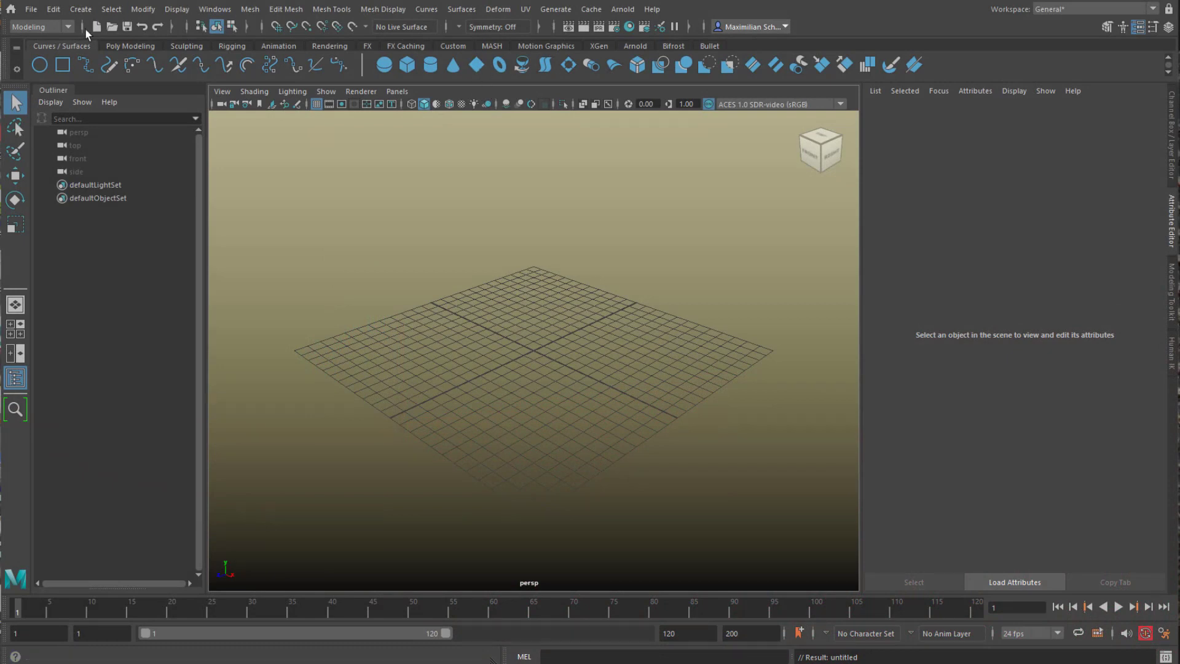
# Step: Create a NURBS plane with width about 24.742, 33 patches in U and 41 patches in V
pyautogui.click(477, 65)
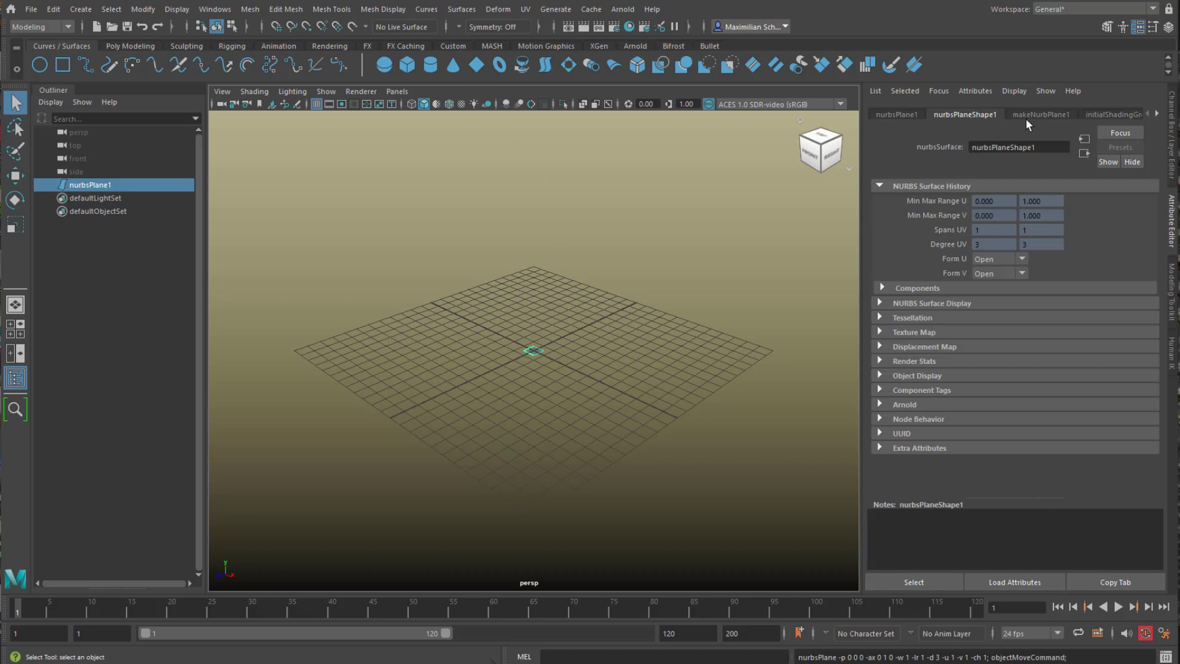
pyautogui.click(1047, 116)
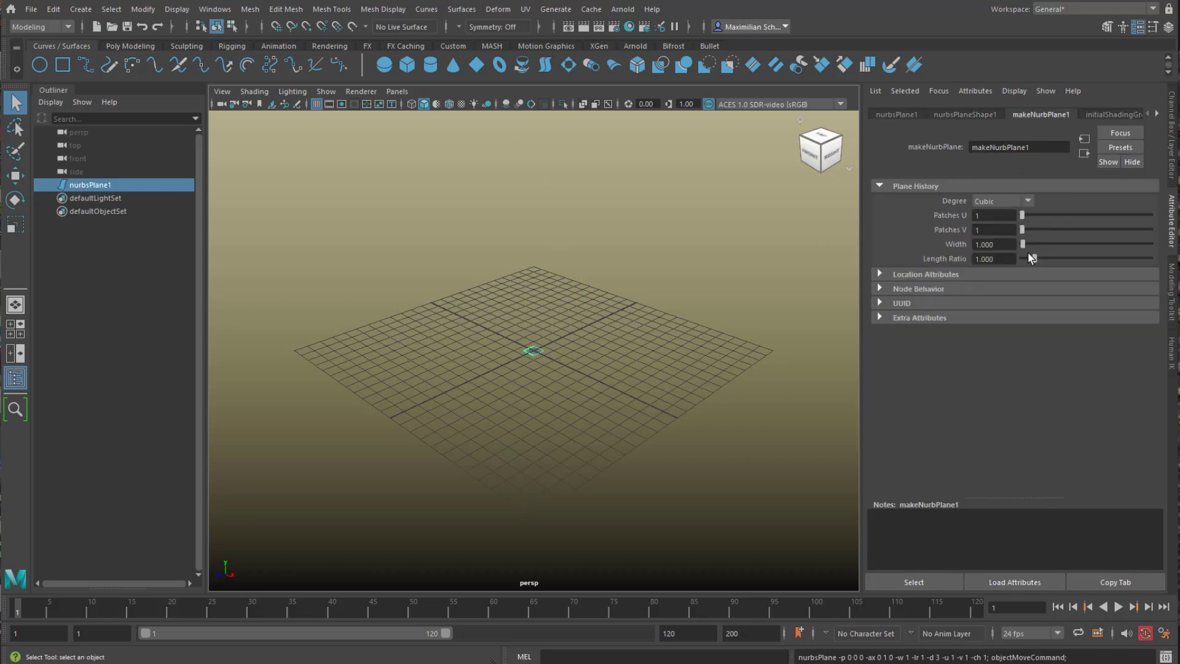
pyautogui.moveTo(1024, 245); pyautogui.dragTo(1075, 229)
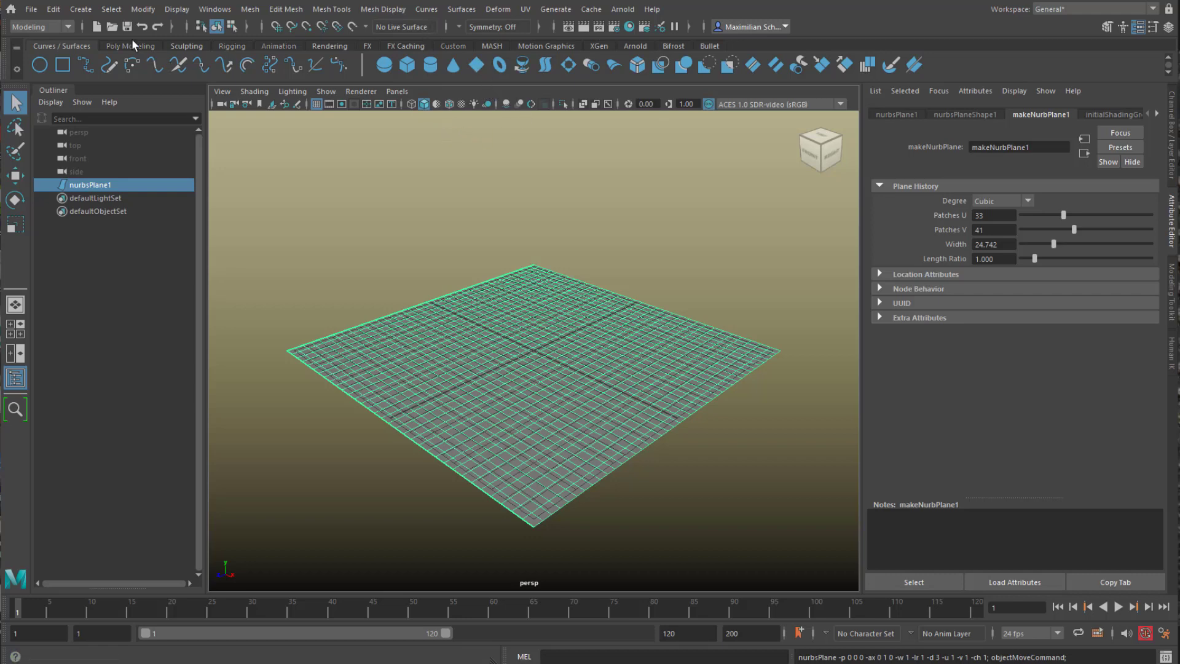
# Step: Add a Sculpt deformer to the plane, with its sculptor sphere scaled uniformly to about 5.26 and raised about 0.24 cm
pyautogui.click(496, 11)
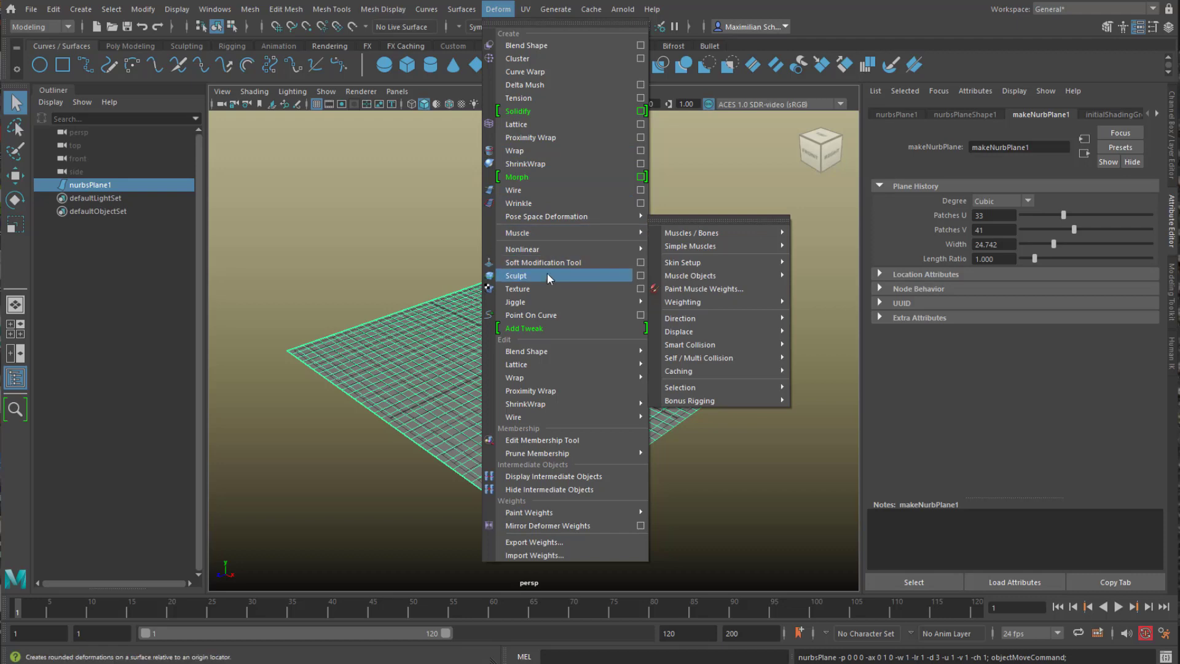
pyautogui.click(569, 275)
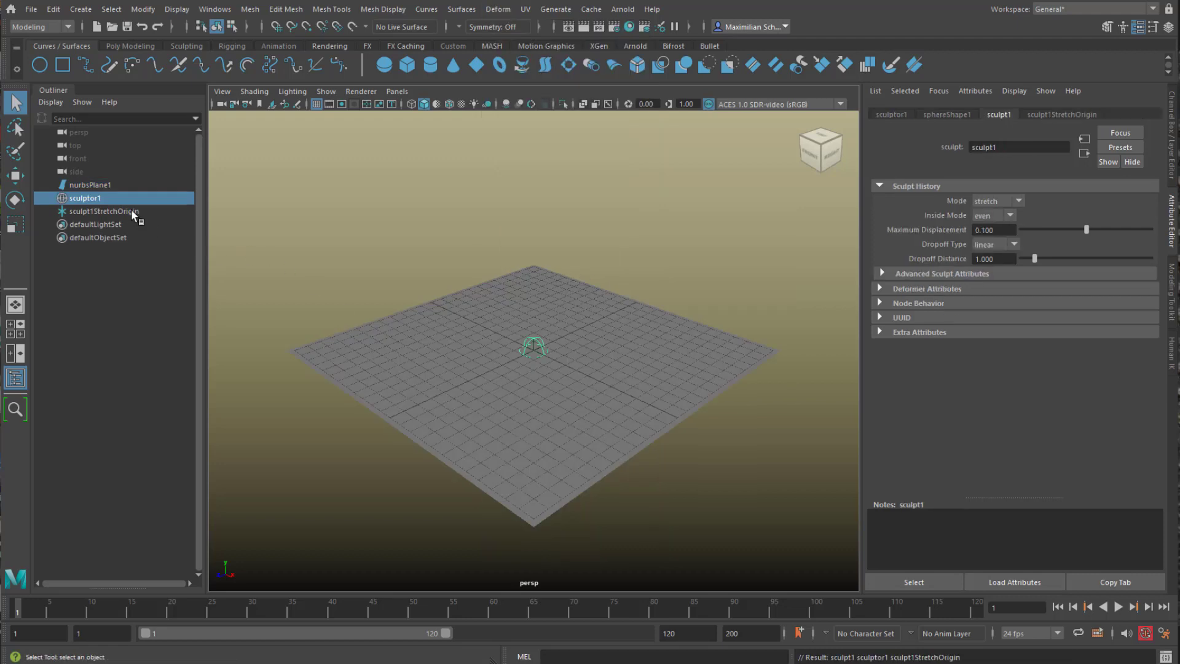
pyautogui.press('r')
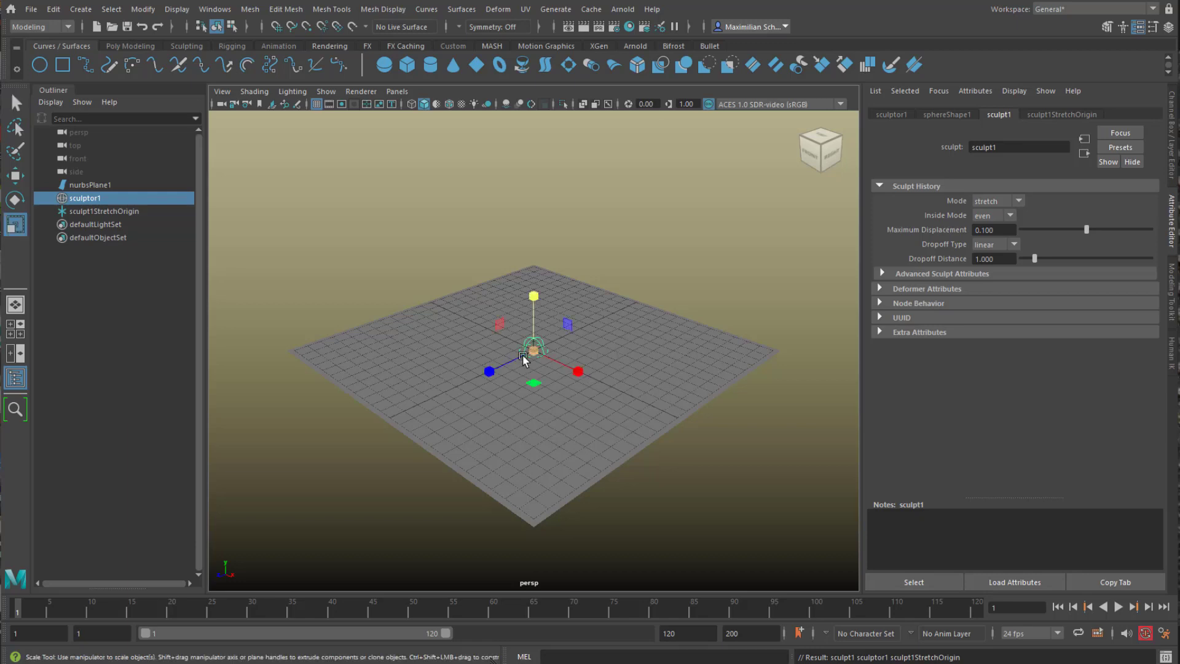
pyautogui.moveTo(533, 351); pyautogui.dragTo(635, 352)
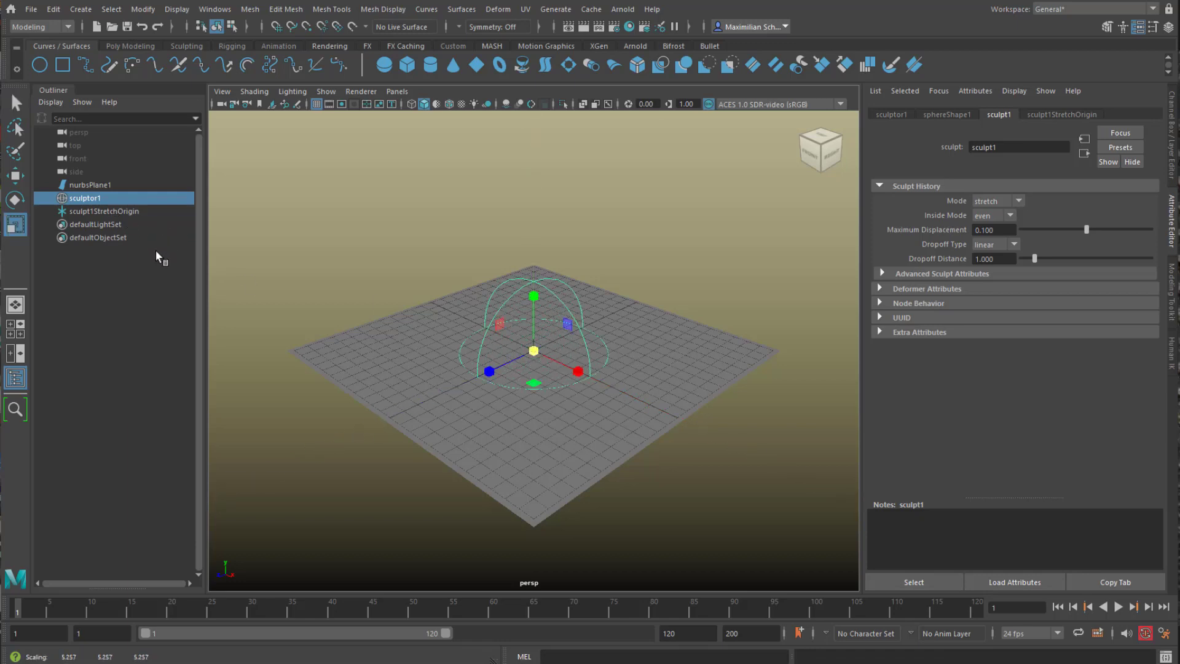
pyautogui.press('w')
pyautogui.moveTo(533, 302); pyautogui.dragTo(541, 294)
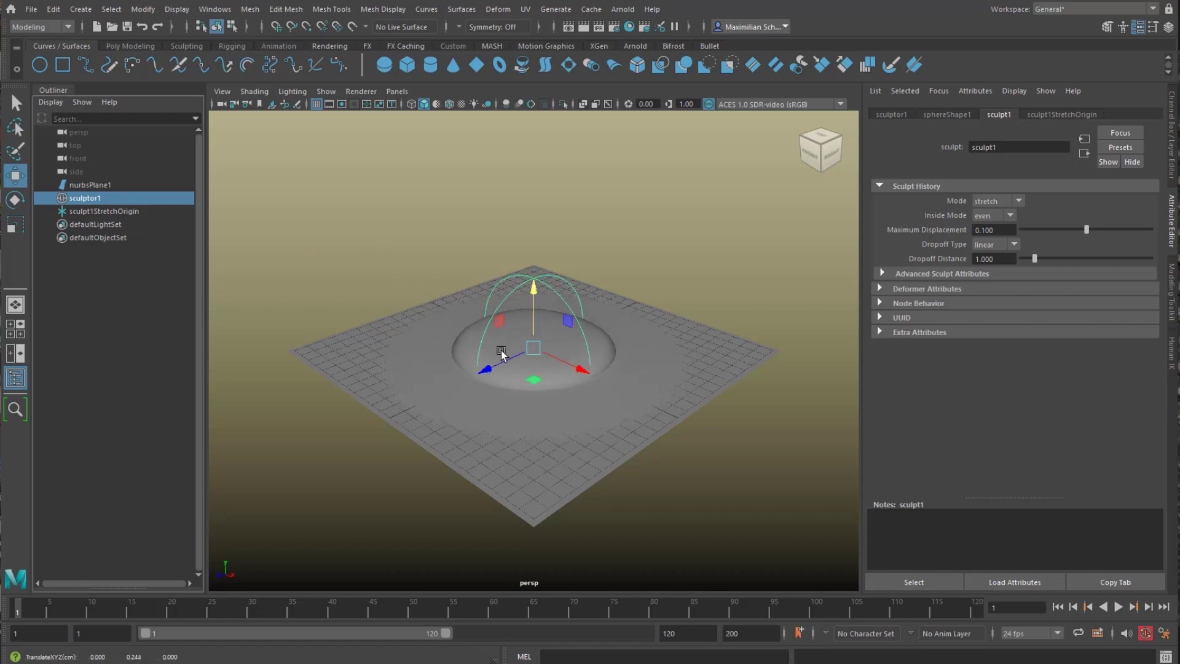
# Step: Move the sculptor and its stretch origin together across the plane to shift the bump off-centre, raising them slightly
pyautogui.keyDown('ctrl'); pyautogui.click(116, 211); pyautogui.keyUp('ctrl')
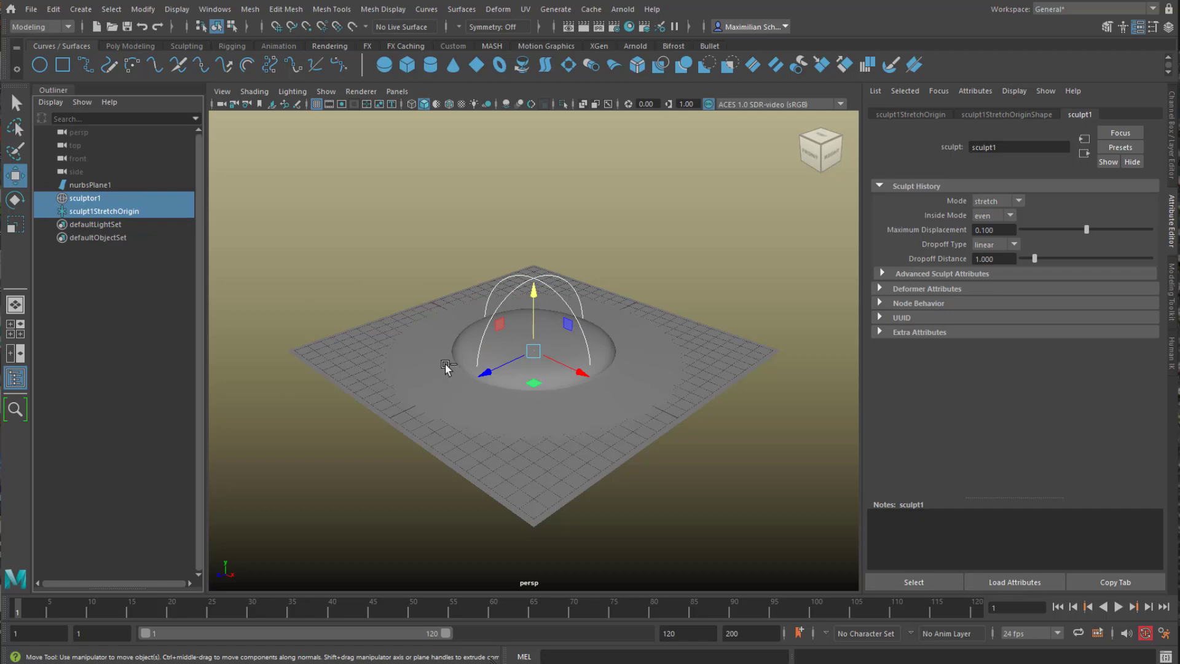
pyautogui.moveTo(486, 377)
pyautogui.mouseDown()
pyautogui.moveTo(579, 333)
pyautogui.moveTo(490, 374)
pyautogui.mouseUp()
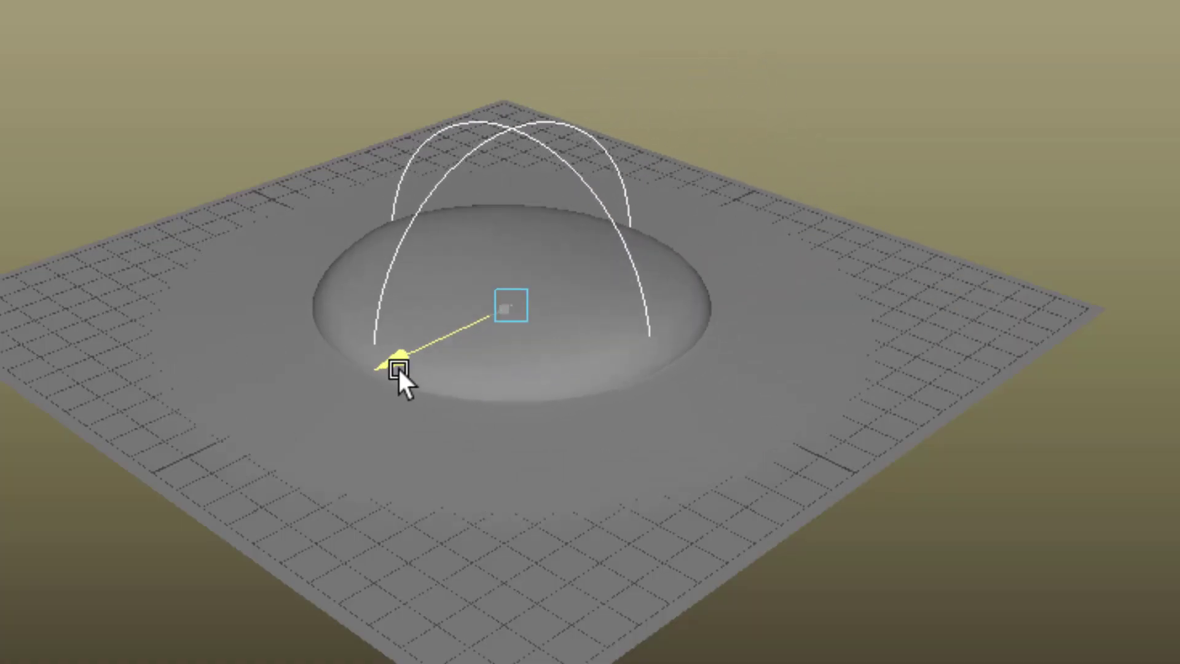
pyautogui.moveTo(397, 366); pyautogui.dragTo(380, 371)
pyautogui.moveTo(594, 367)
pyautogui.mouseDown()
pyautogui.moveTo(615, 366)
pyautogui.moveTo(737, 447)
pyautogui.moveTo(718, 434)
pyautogui.mouseUp()
pyautogui.moveTo(500, 419); pyautogui.dragTo(422, 473)
pyautogui.moveTo(277, 646)
pyautogui.keyDown('alt'); pyautogui.mouseDown()
pyautogui.moveTo(560, 593)
pyautogui.moveTo(516, 499)
pyautogui.mouseUp(); pyautogui.keyUp('alt')
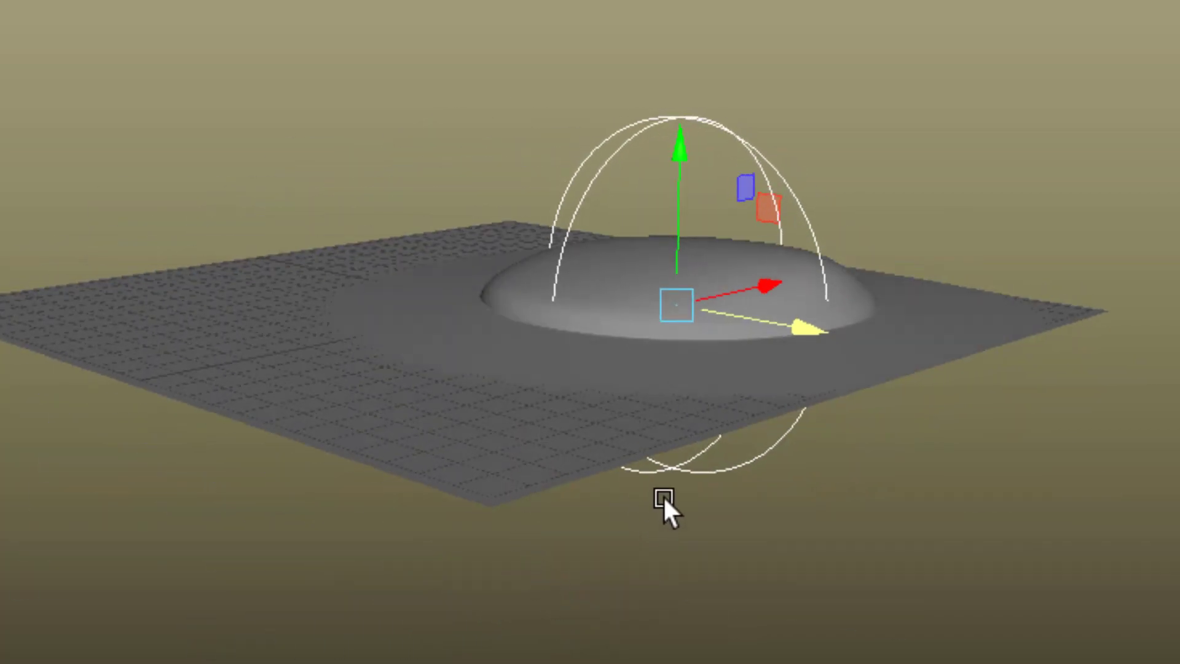
pyautogui.moveTo(682, 140); pyautogui.dragTo(685, 131)
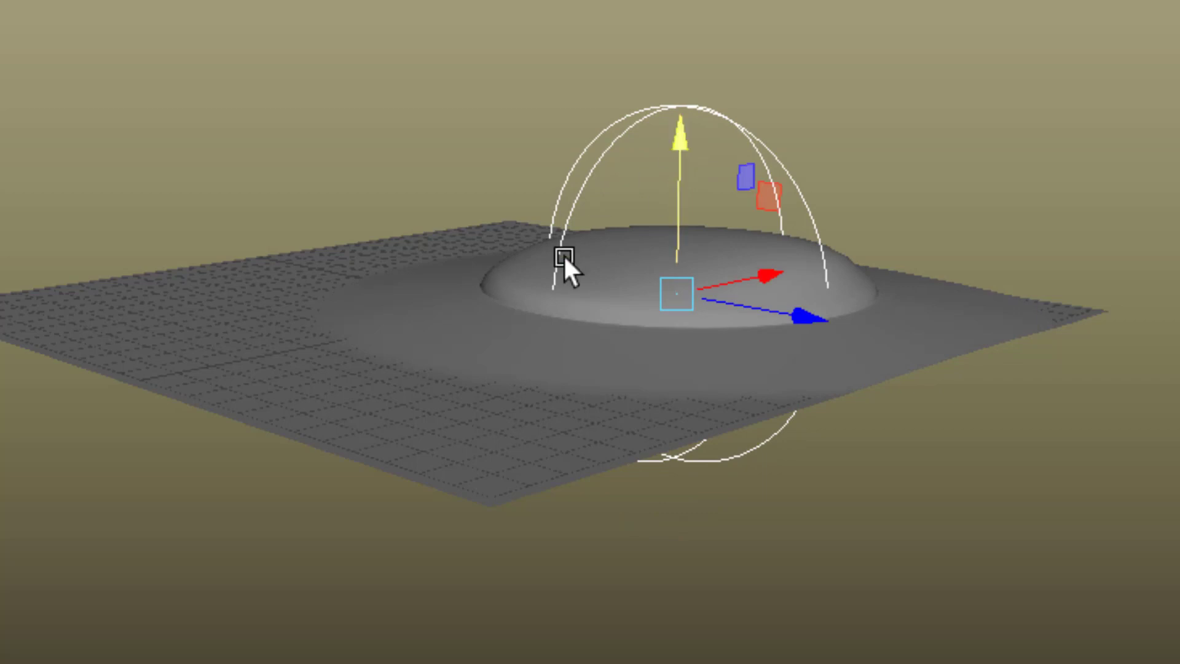
# Step: Delete the construction history of the deformed NURBS plane
pyautogui.click(245, 397)
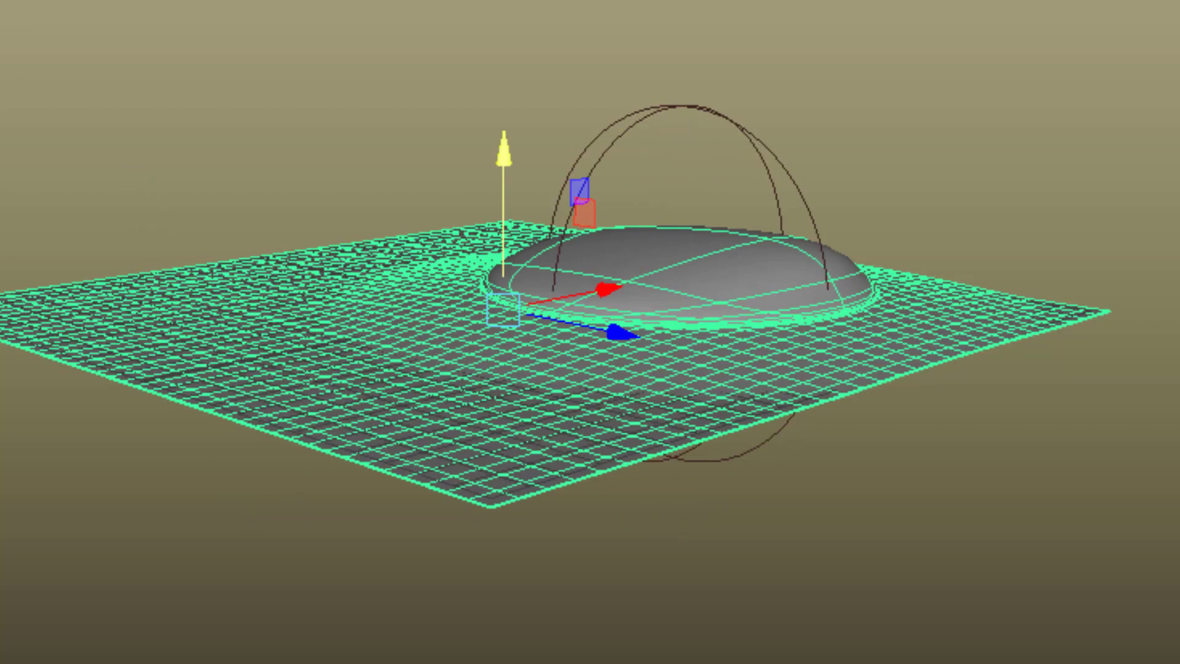
pyautogui.click(130, 22)
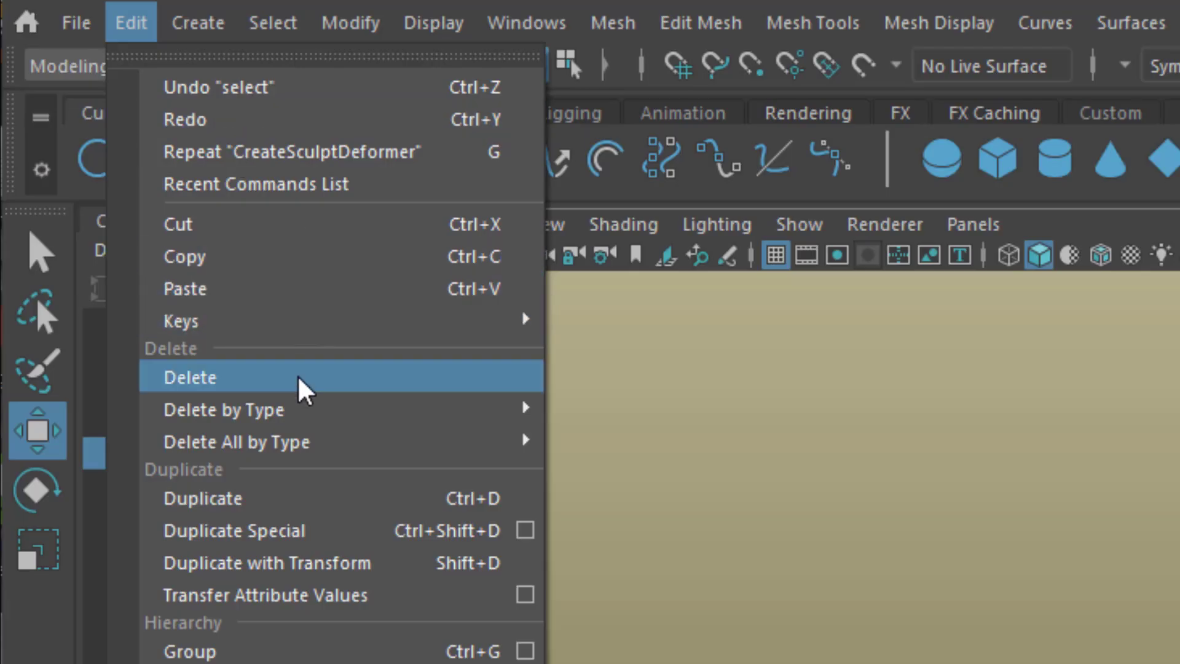
pyautogui.moveTo(307, 408)
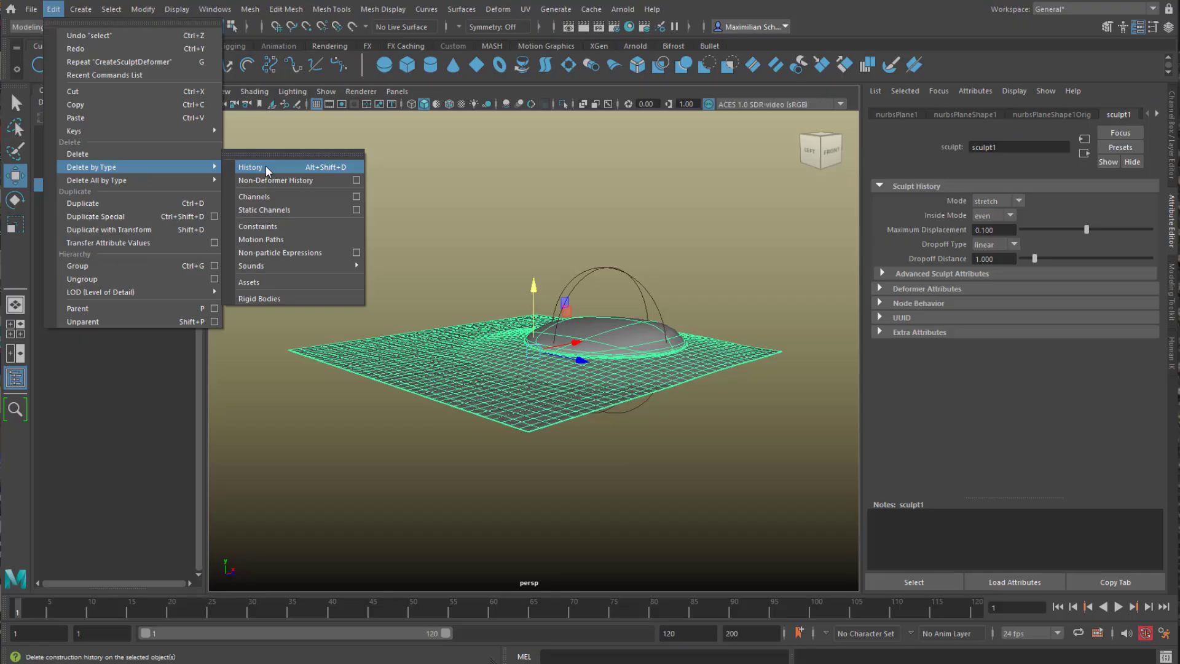
pyautogui.click(652, 420)
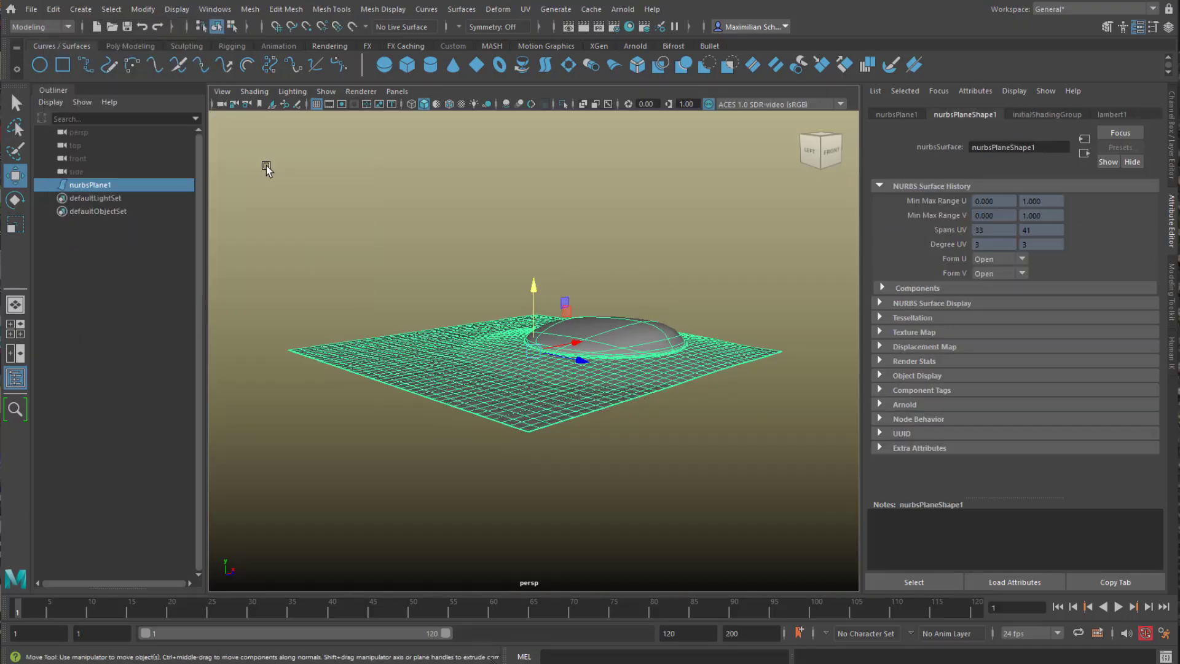
# Step: Assign a new Arnold aiStandardSurface material to the deformed plane
pyautogui.keyDown('alt'); pyautogui.moveTo(448, 335); pyautogui.dragTo(462, 301); pyautogui.keyUp('alt')
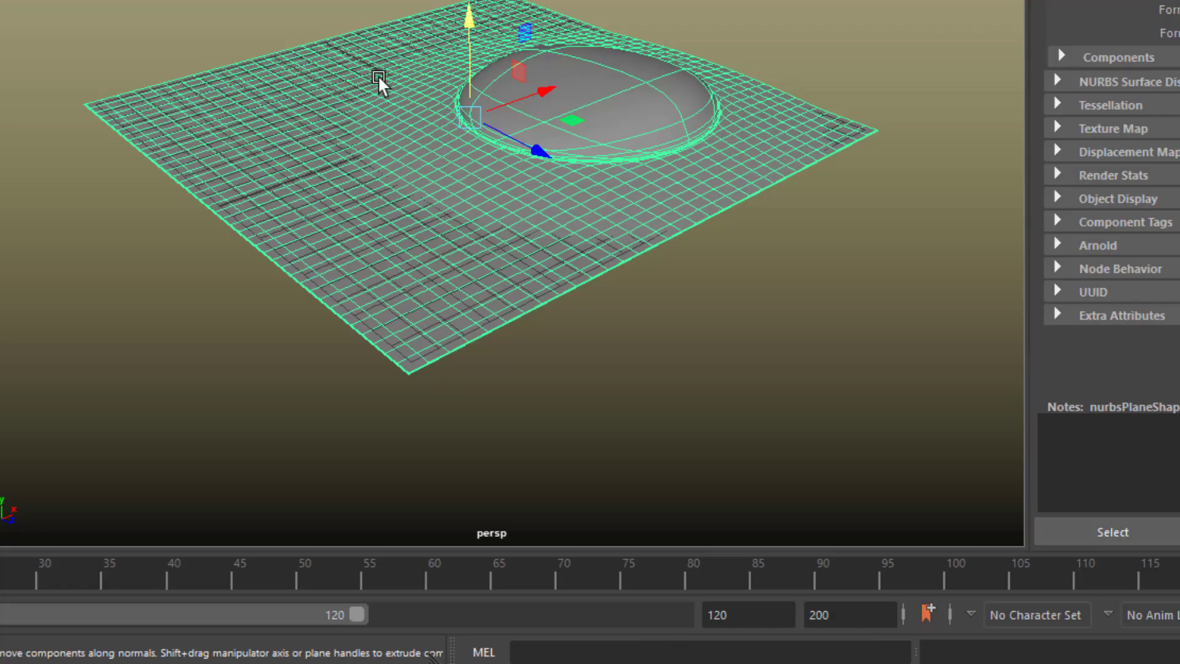
pyautogui.rightClick(461, 300)
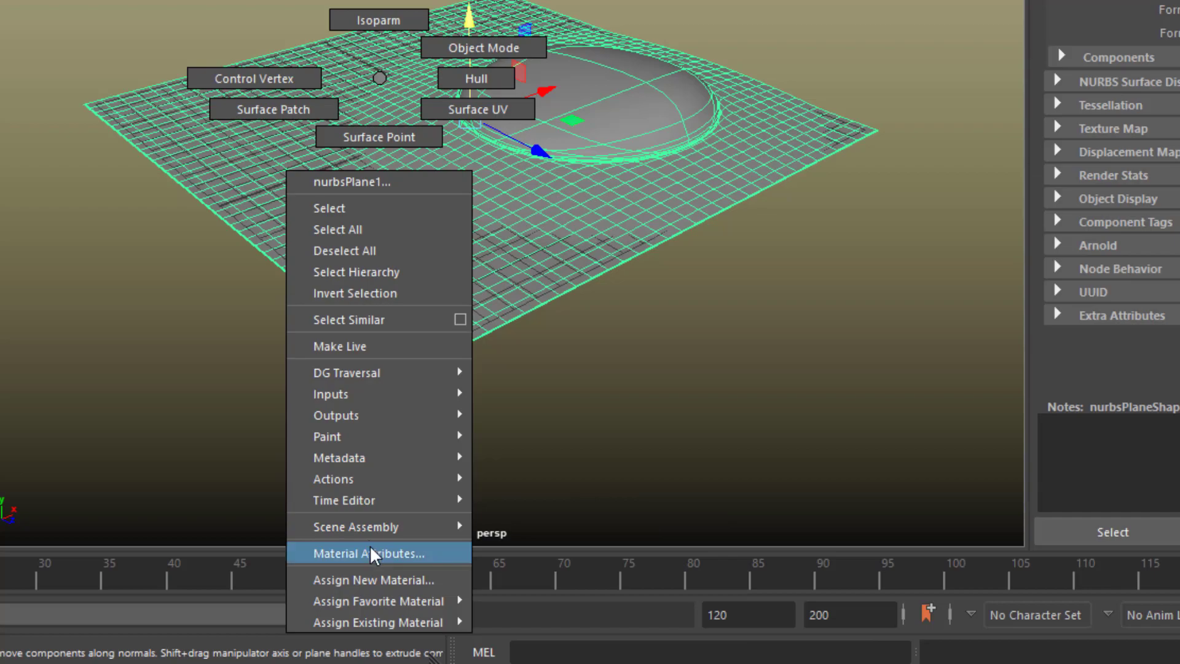
pyautogui.click(377, 580)
pyautogui.click(163, 103)
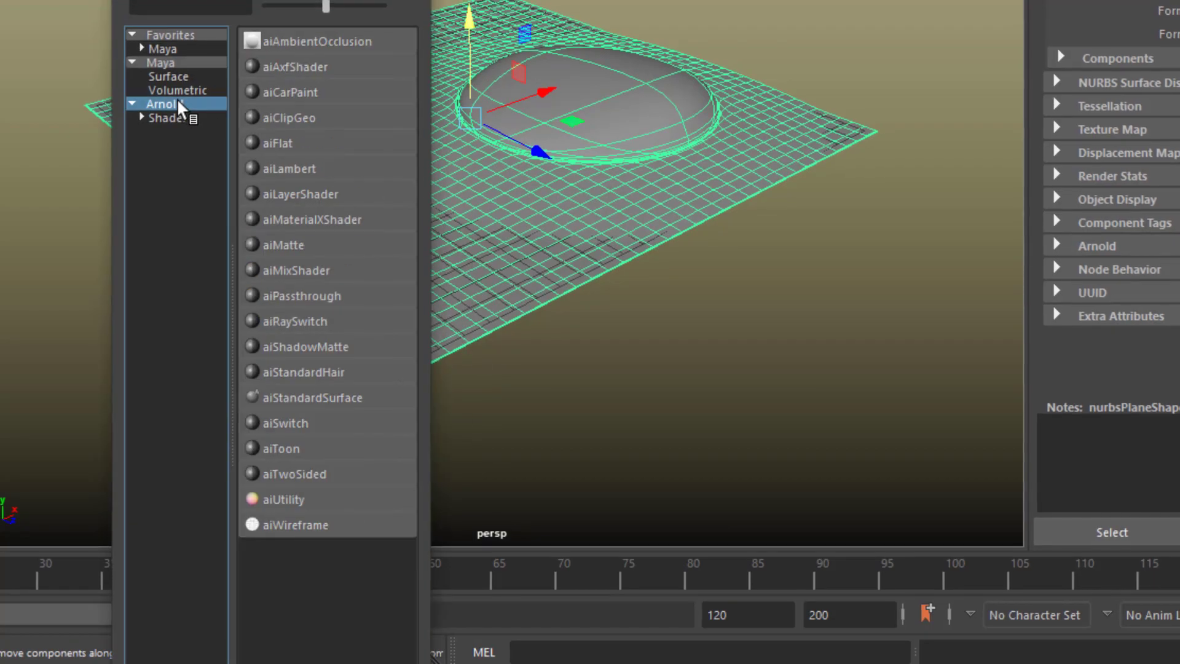
pyautogui.click(310, 398)
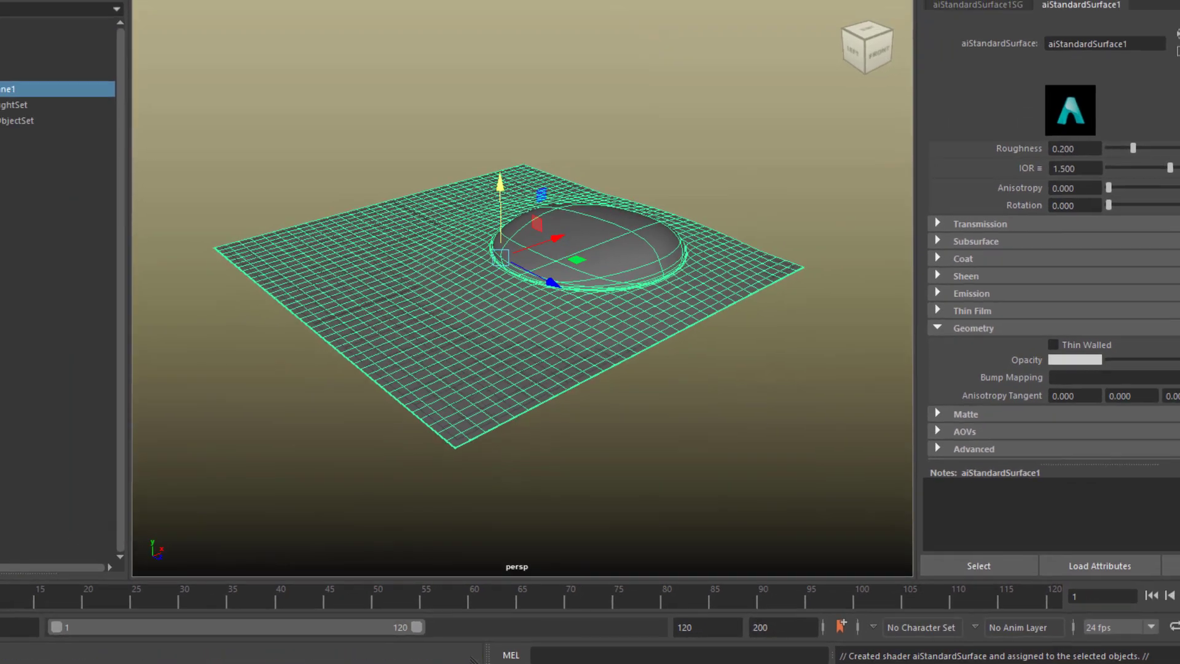
# Step: Create an Arnold area light and move it out beyond the edge of the plane
pyautogui.click(621, 2)
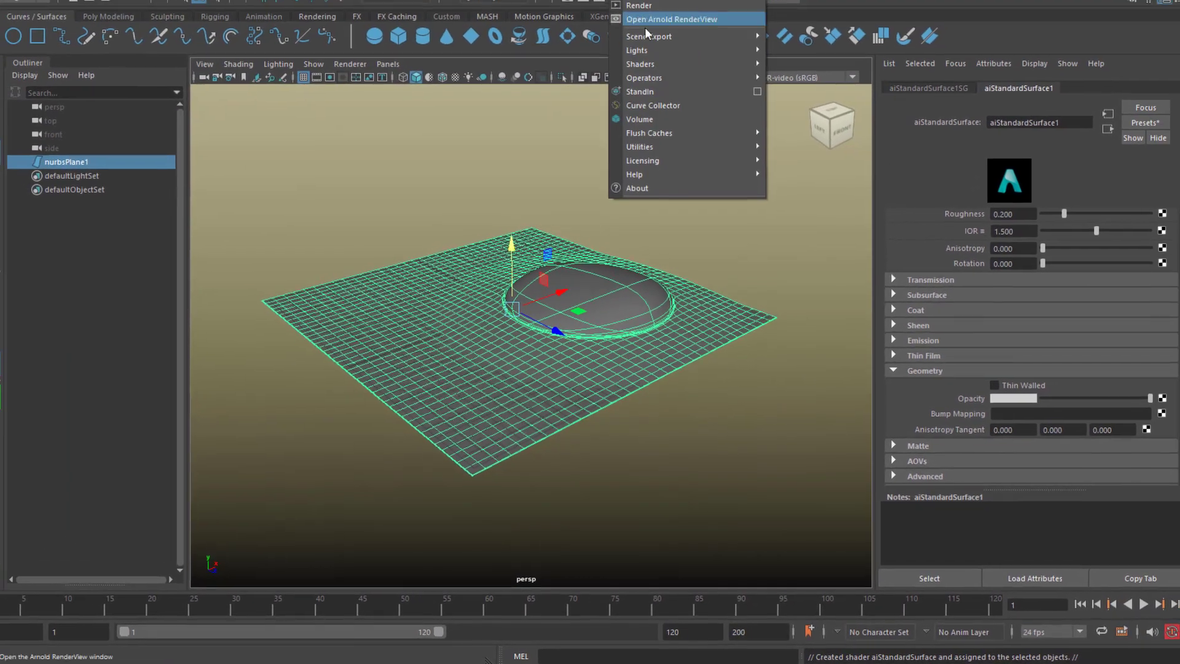
pyautogui.moveTo(652, 50)
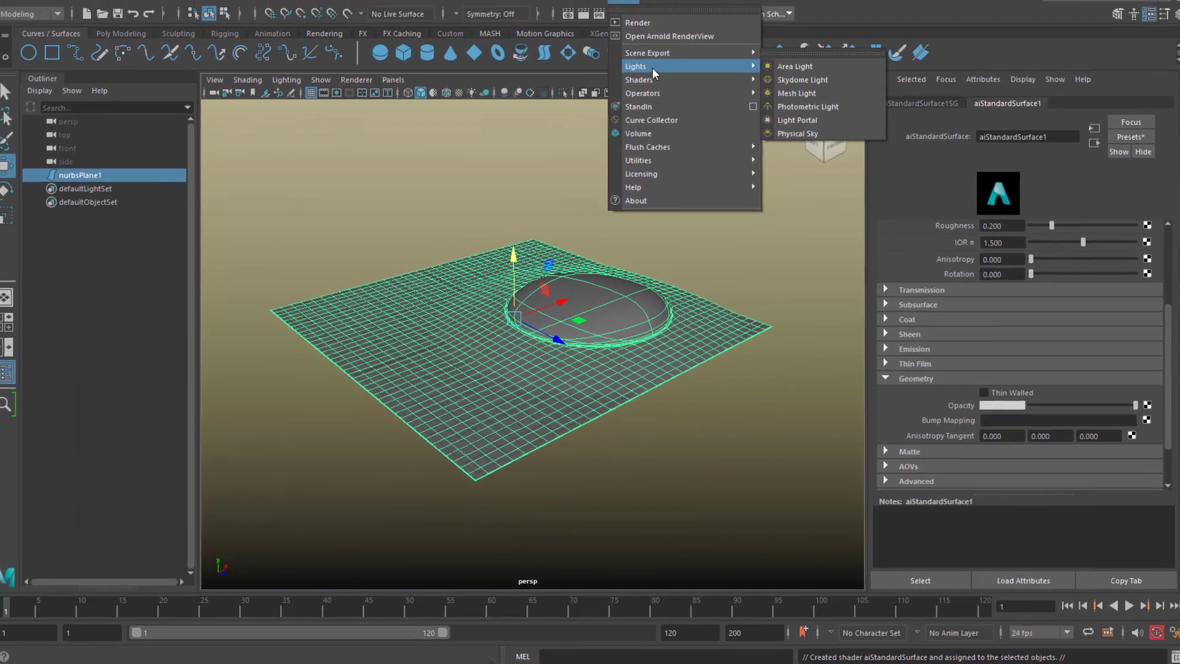
pyautogui.click(829, 48)
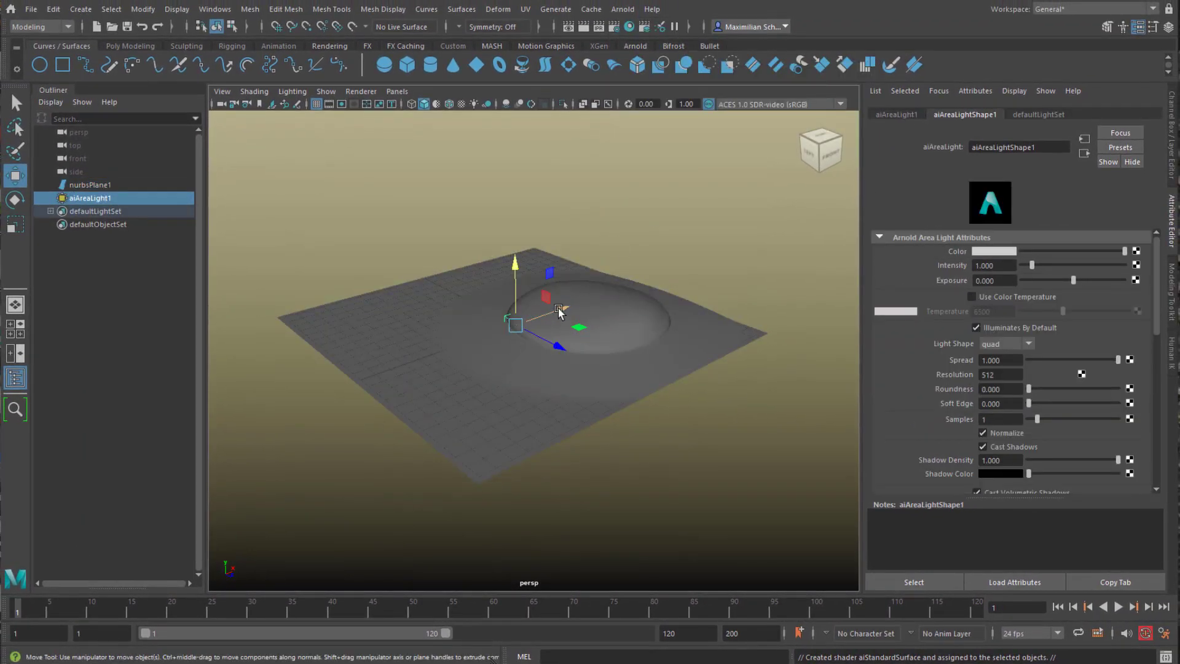
pyautogui.moveTo(558, 311); pyautogui.dragTo(478, 448)
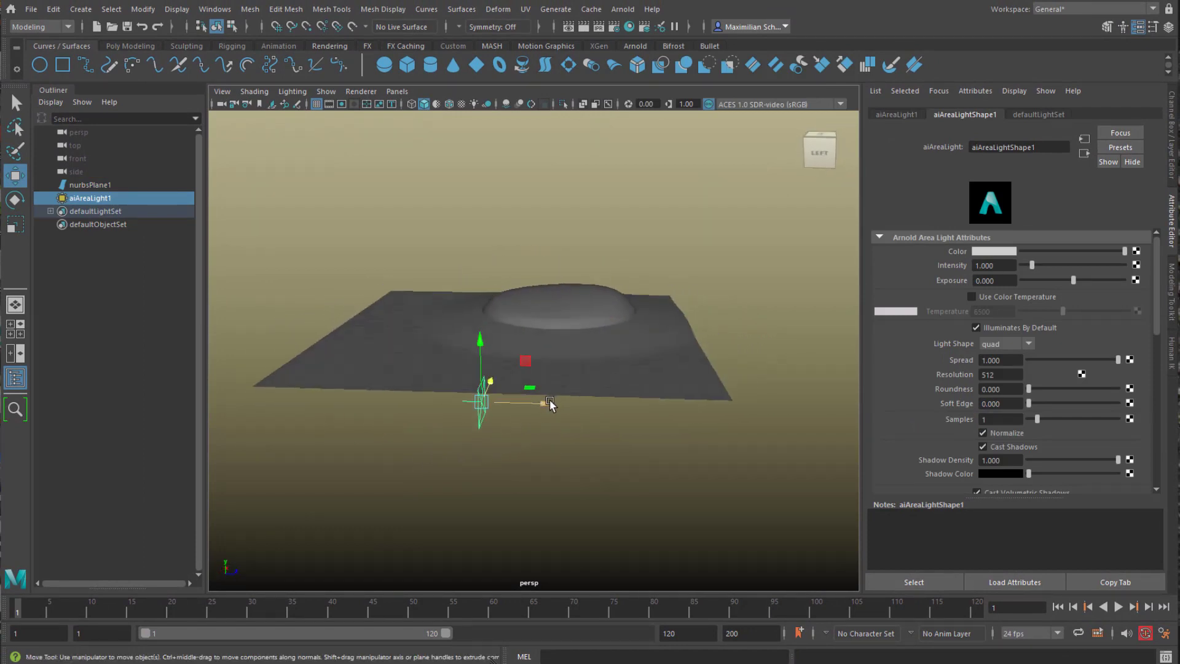
# Step: Turn the area light towards the plane, enlarge and raise it, with exposure about 1.118 and Normalize off
pyautogui.press('e')
pyautogui.moveTo(511, 420); pyautogui.dragTo(542, 408)
pyautogui.press('w')
pyautogui.press('r')
pyautogui.press('w')
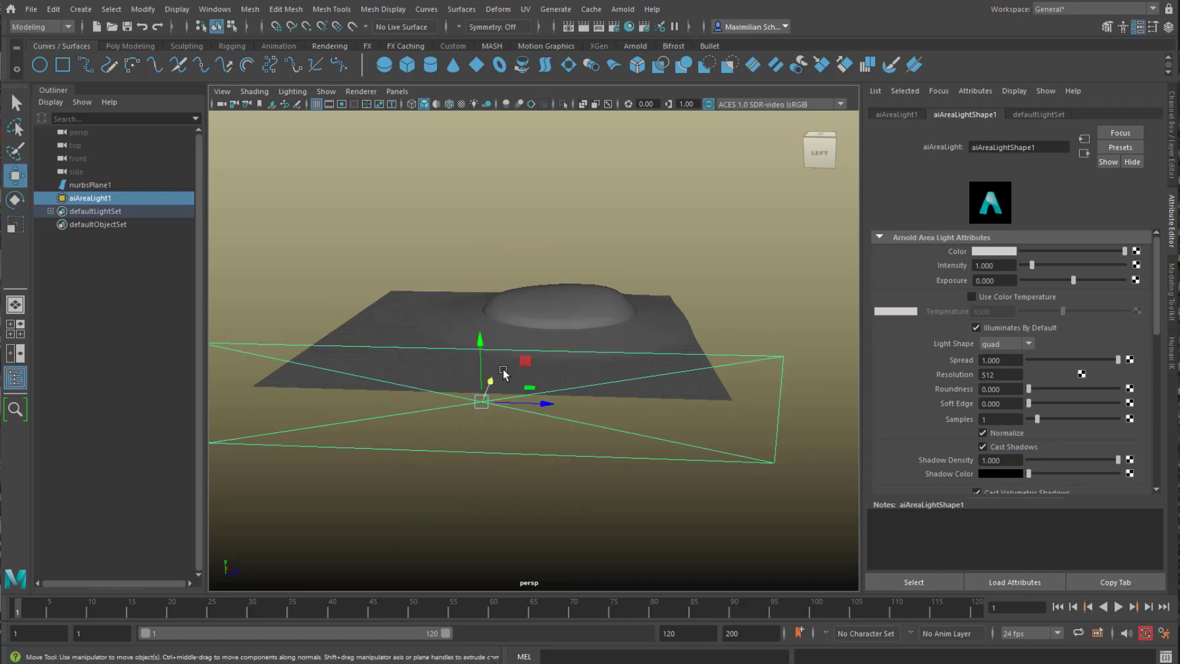
pyautogui.keyDown('alt'); pyautogui.moveTo(503, 373); pyautogui.dragTo(473, 439); pyautogui.keyUp('alt')
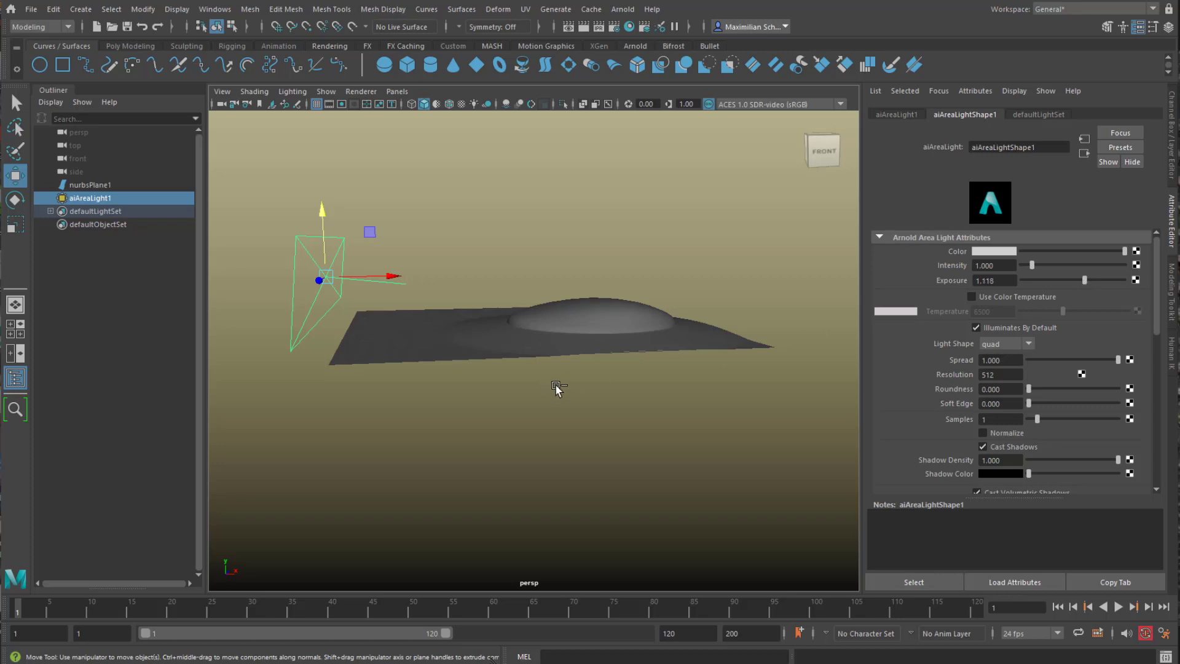
# Step: Duplicate the area light to the opposite side of the plane and rotate the copy to face the bump
pyautogui.hotkey('ctrl', 'd')
pyautogui.moveTo(394, 277); pyautogui.dragTo(799, 304)
pyautogui.press('e')
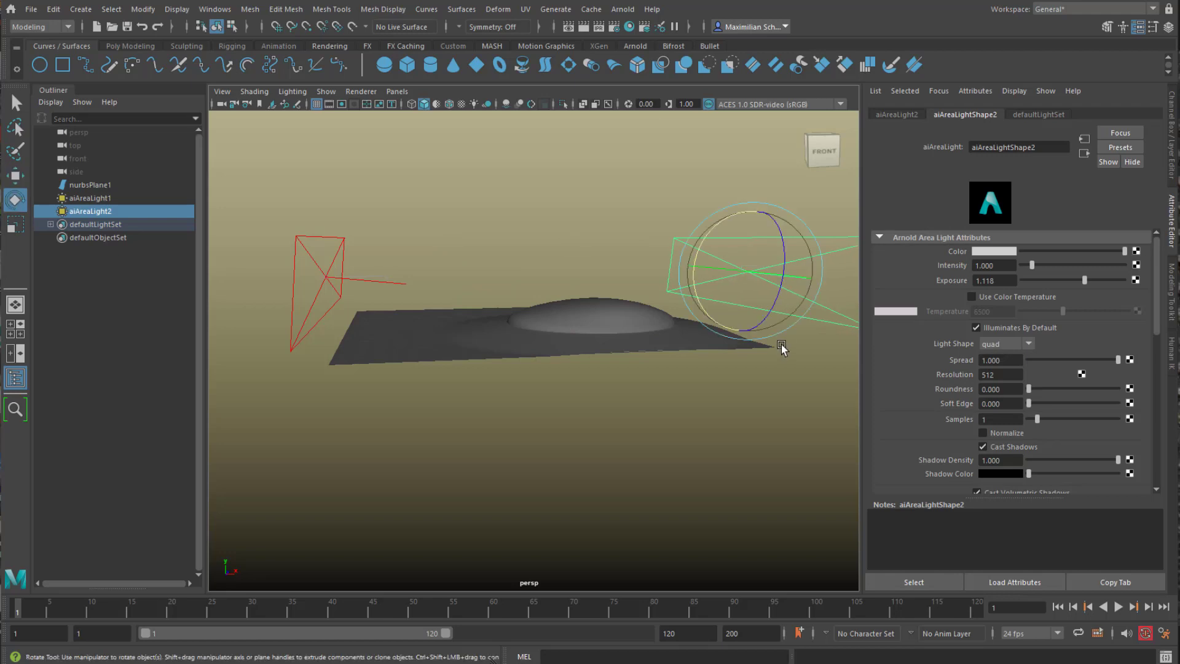
pyautogui.moveTo(715, 270); pyautogui.dragTo(692, 374)
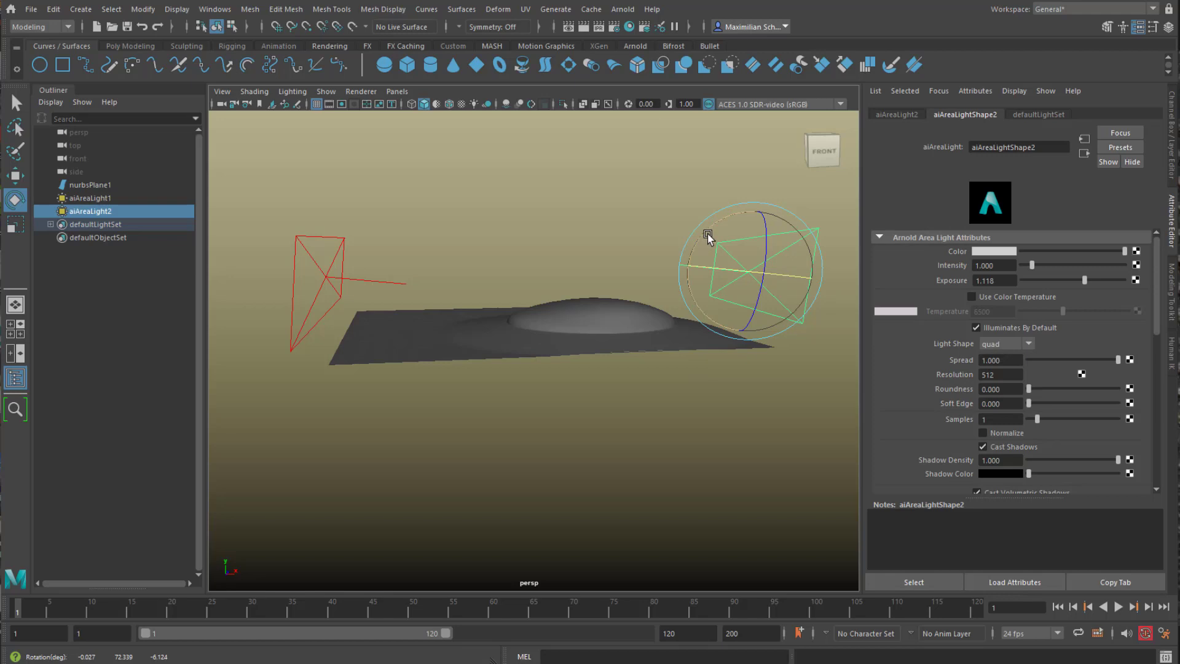
pyautogui.moveTo(707, 234); pyautogui.dragTo(685, 284)
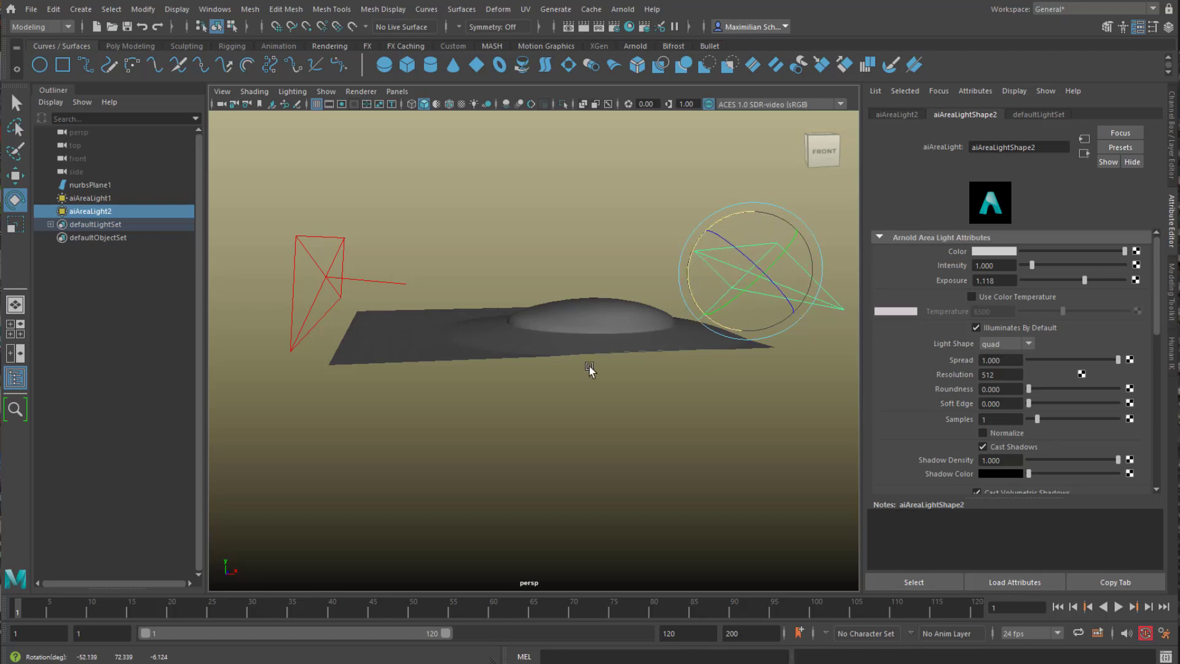
# Step: Switch the perspective viewport's renderer to Arnold and close the Arnold viewport options window
pyautogui.keyDown('alt'); pyautogui.moveTo(533, 427); pyautogui.dragTo(600, 441); pyautogui.keyUp('alt')
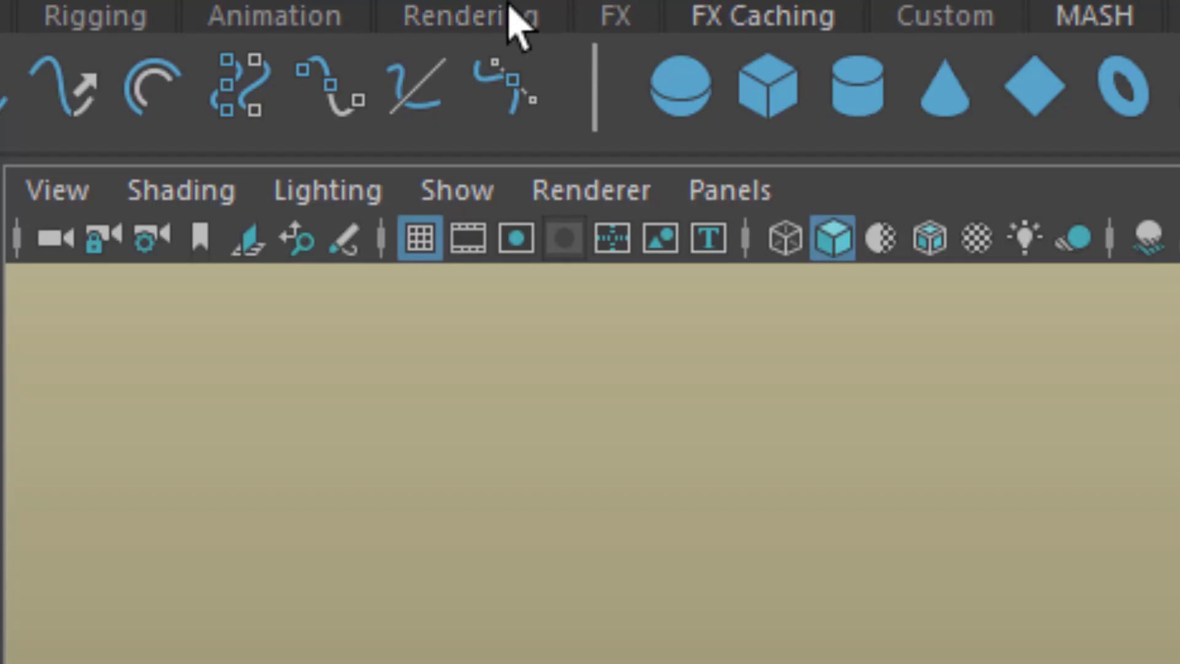
pyautogui.click(572, 203)
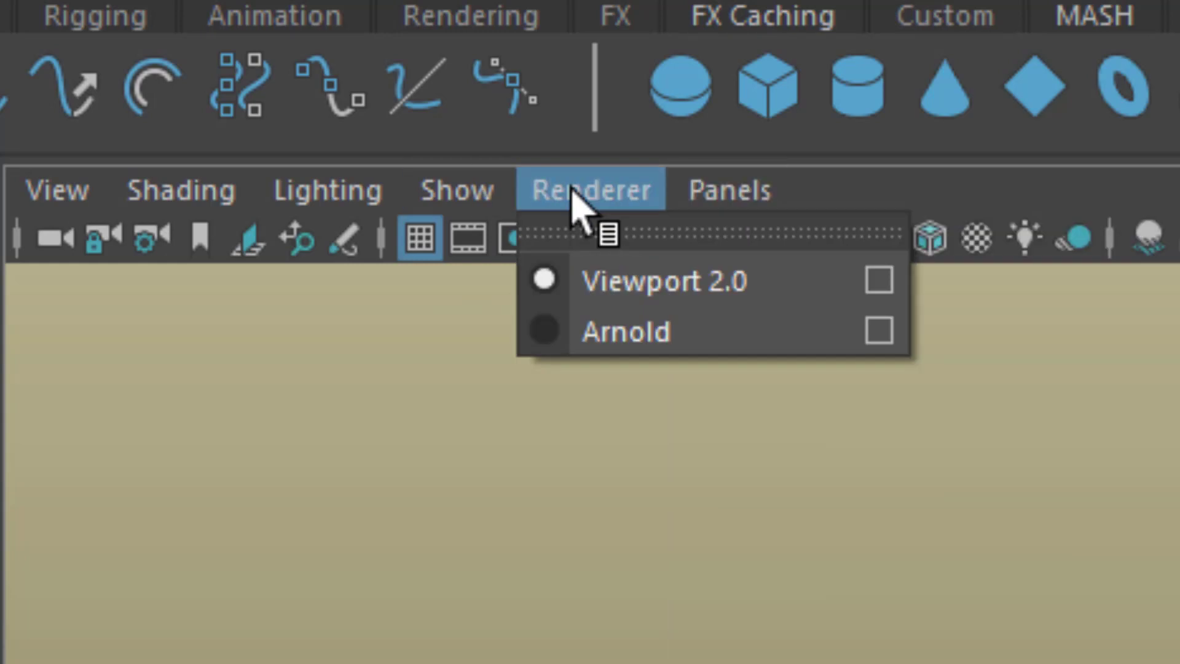
pyautogui.click(707, 345)
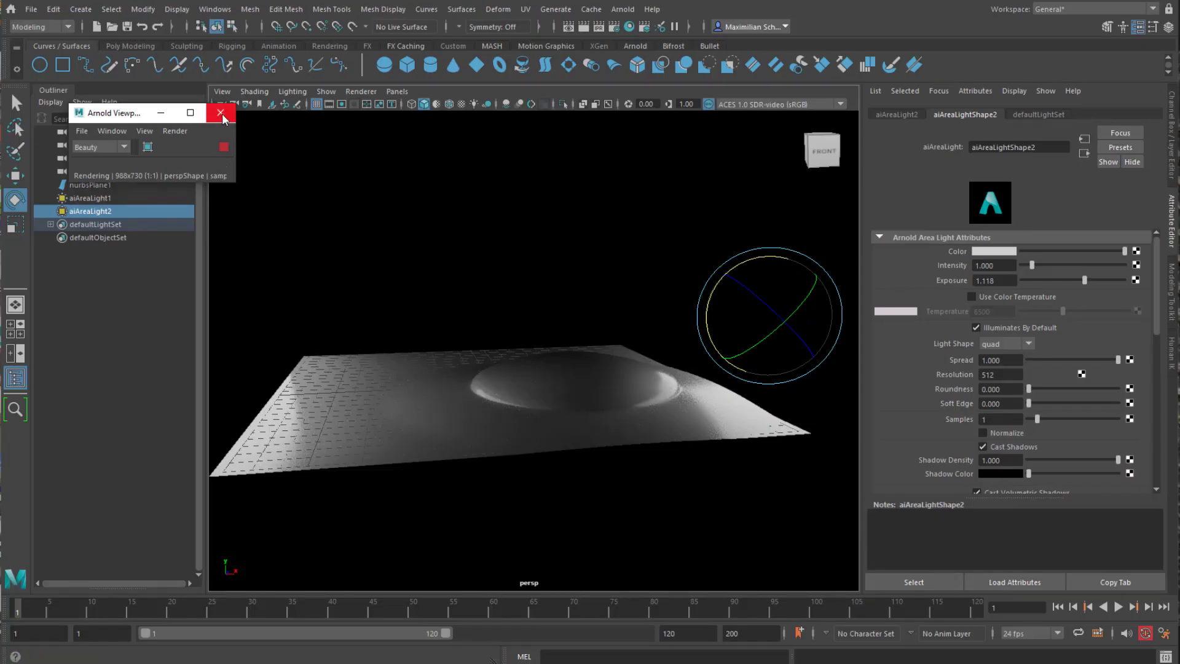
pyautogui.click(222, 113)
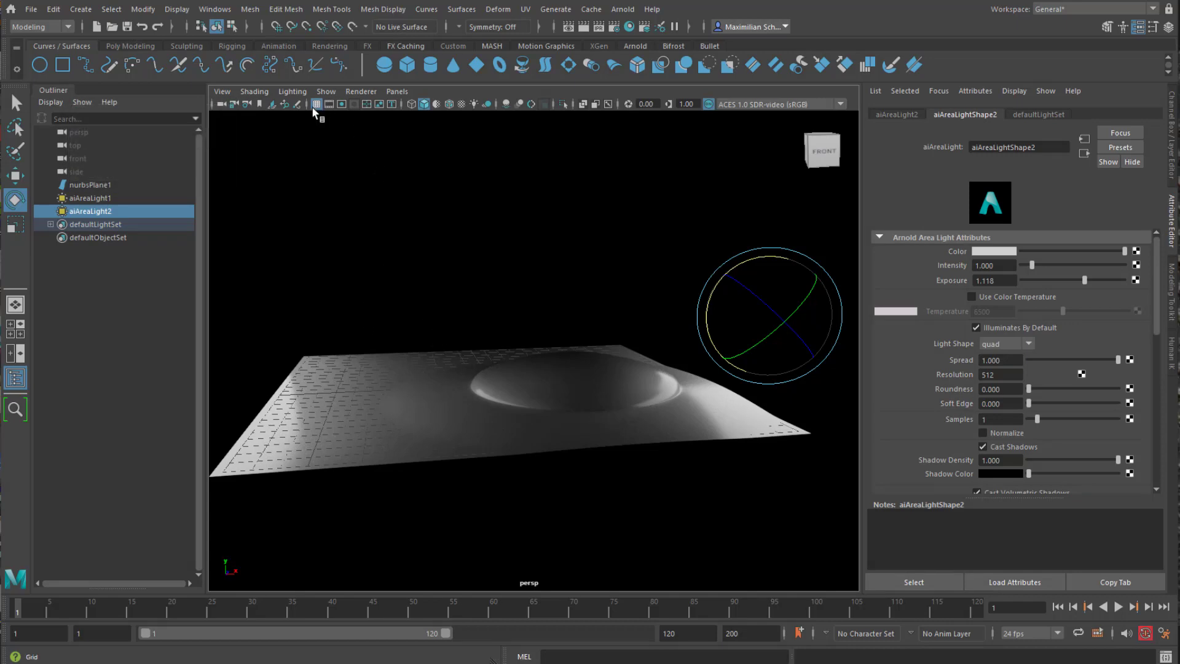
# Step: Set the plane's aiStandardSurface specular weight to 0 and base color to blue, and select only the material node
pyautogui.keyDown('alt'); pyautogui.moveTo(466, 317); pyautogui.dragTo(478, 410); pyautogui.keyUp('alt')
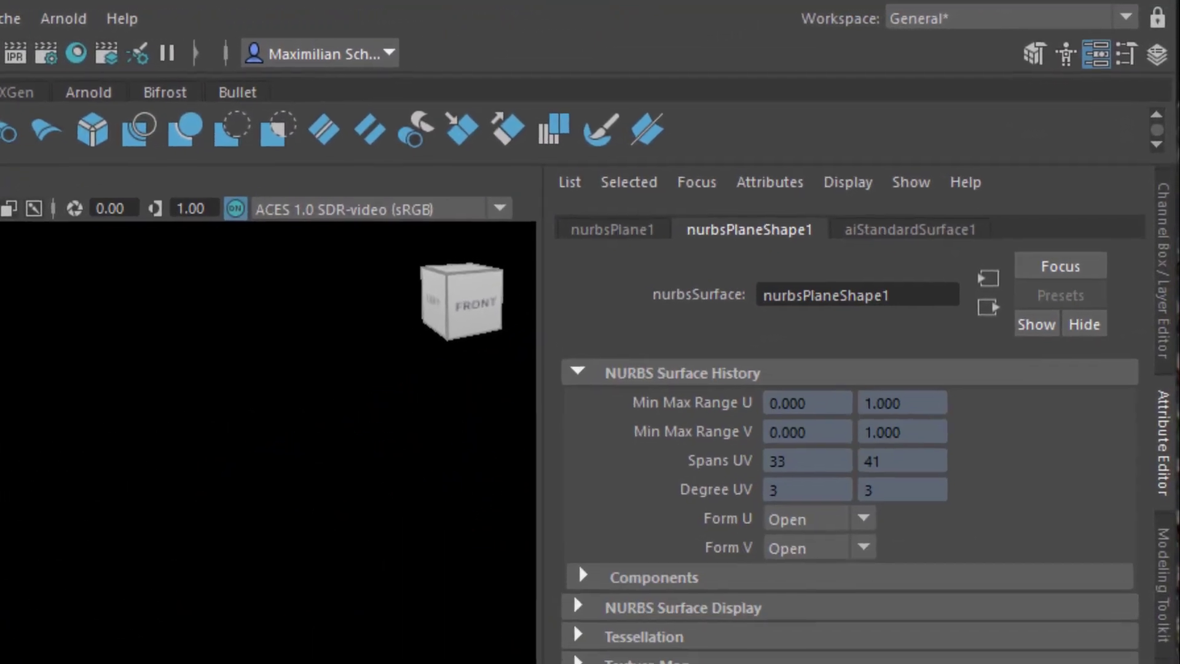
pyautogui.click(927, 249)
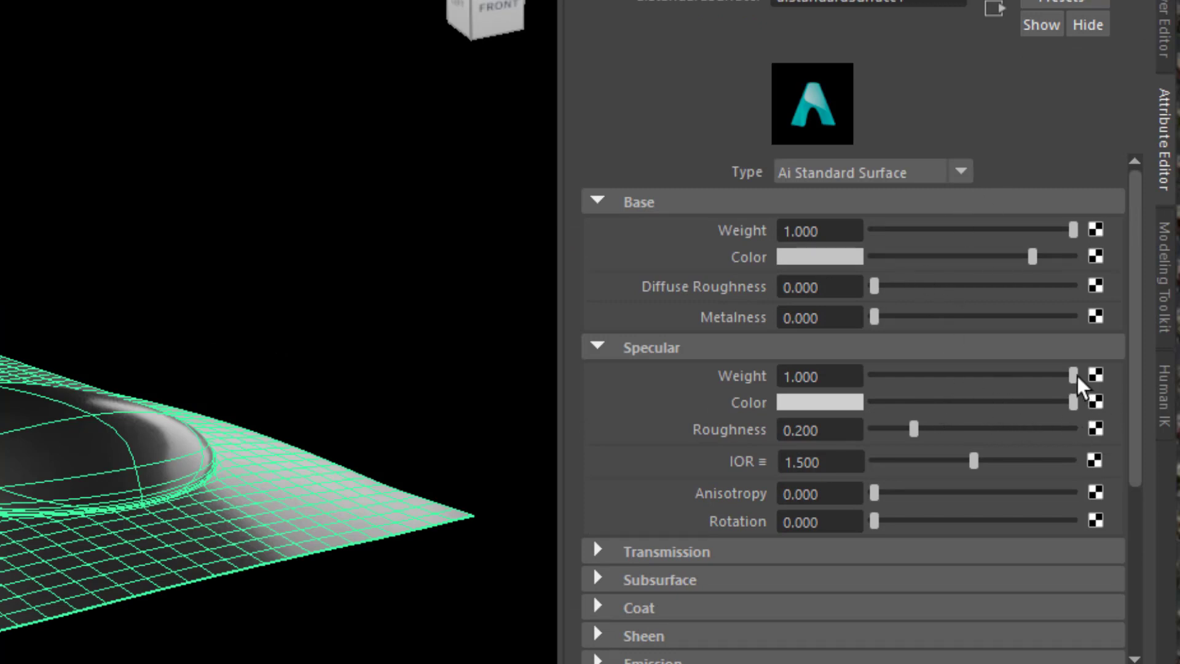
pyautogui.moveTo(1075, 375); pyautogui.dragTo(807, 380)
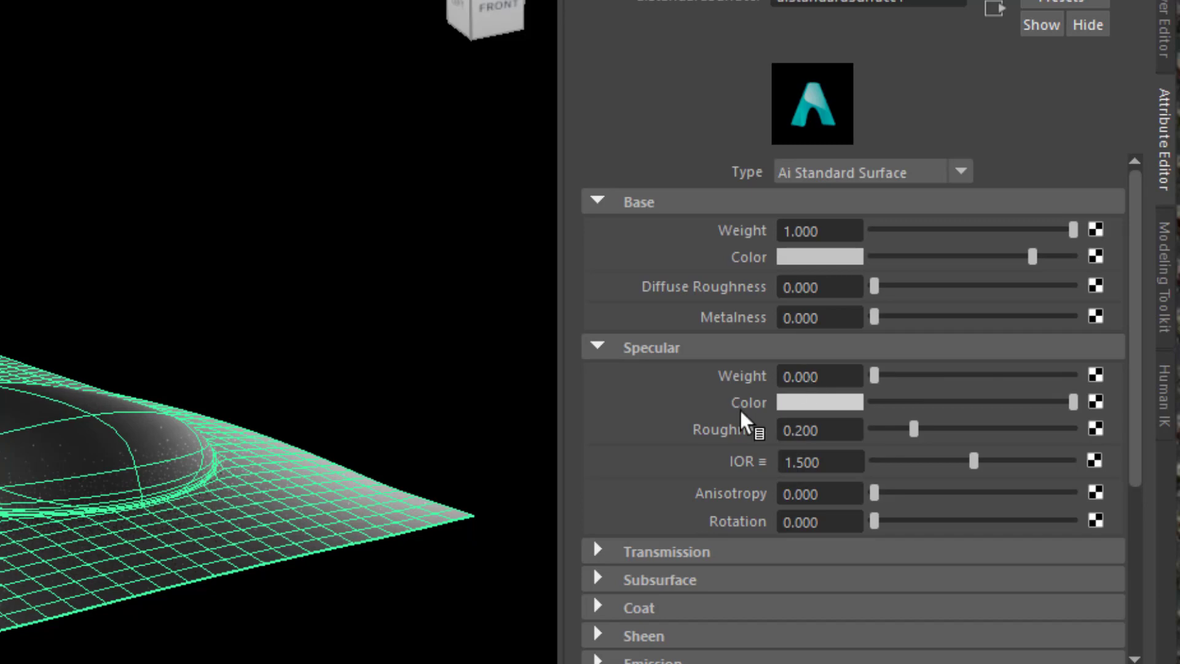
pyautogui.click(822, 257)
pyautogui.click(1007, 284)
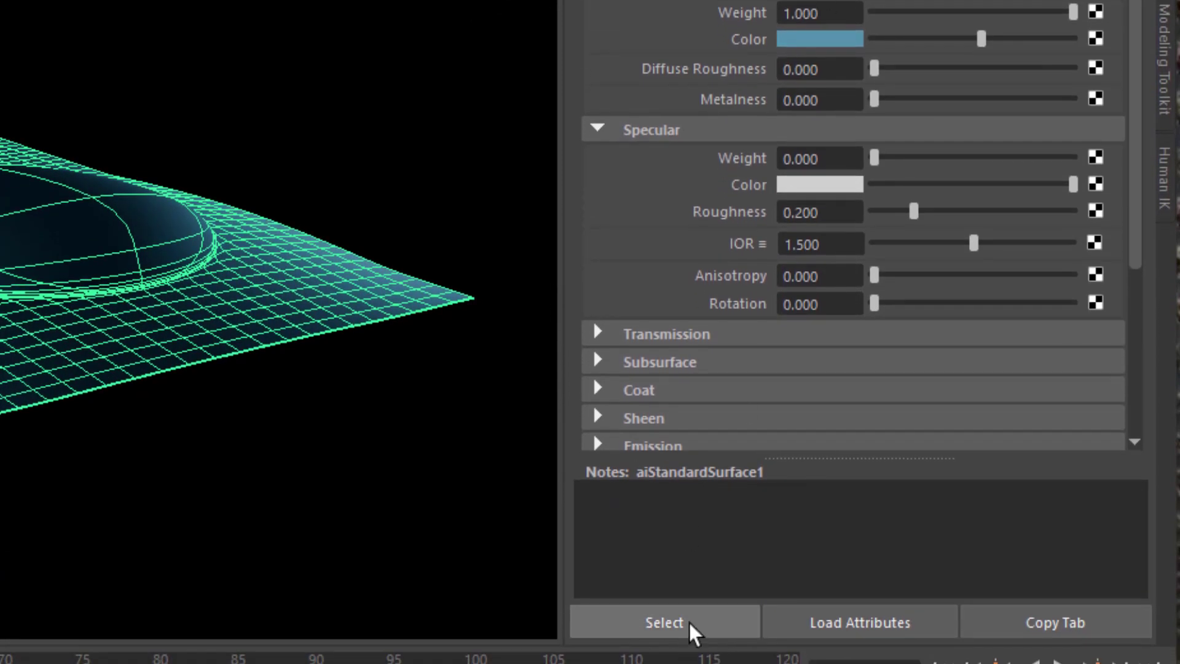
pyautogui.click(690, 628)
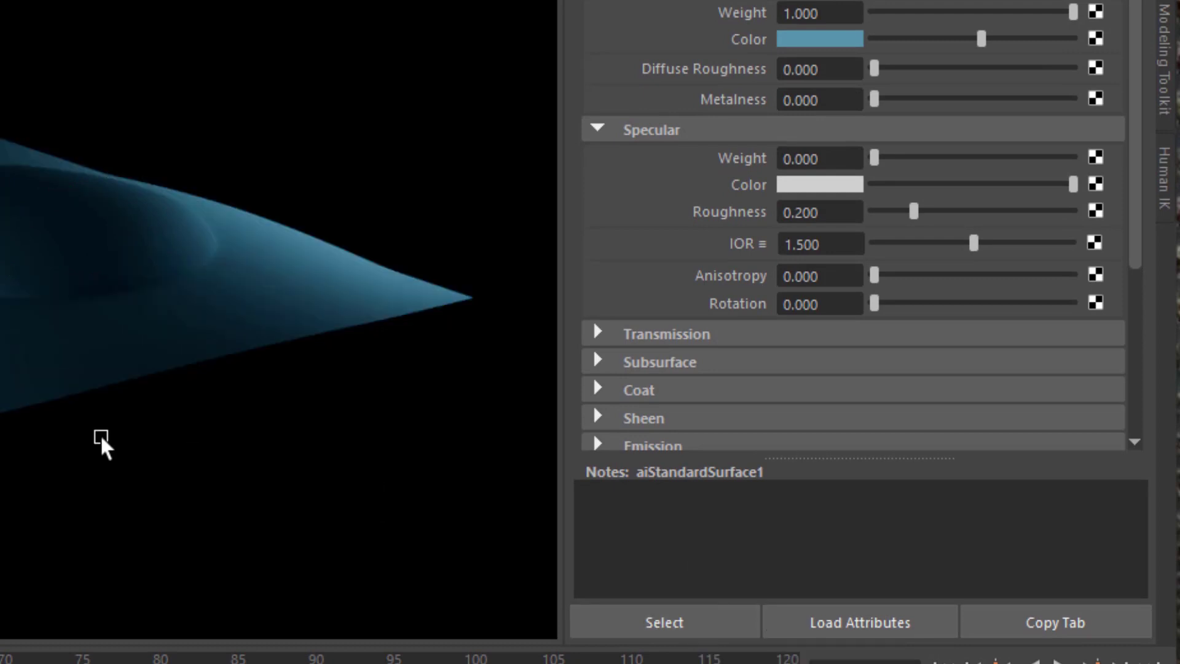
# Step: Select the second area light and move it in closer over the plane's corner
pyautogui.keyDown('alt'); pyautogui.moveTo(102, 444); pyautogui.dragTo(86, 483); pyautogui.keyUp('alt')
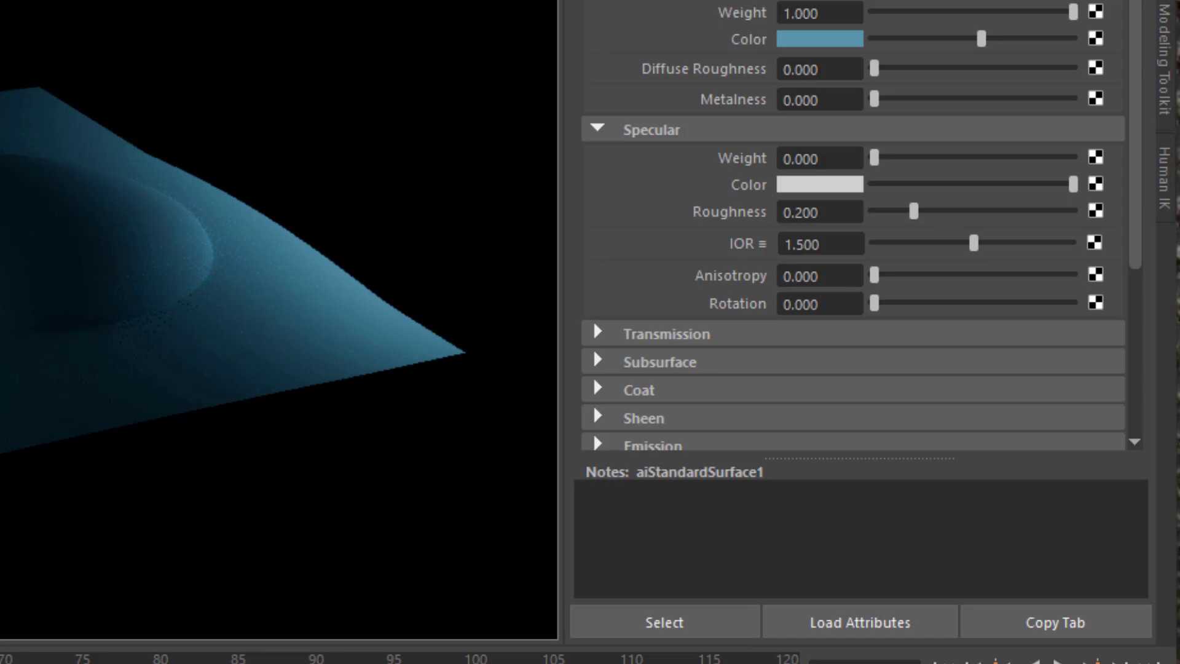
pyautogui.press('w')
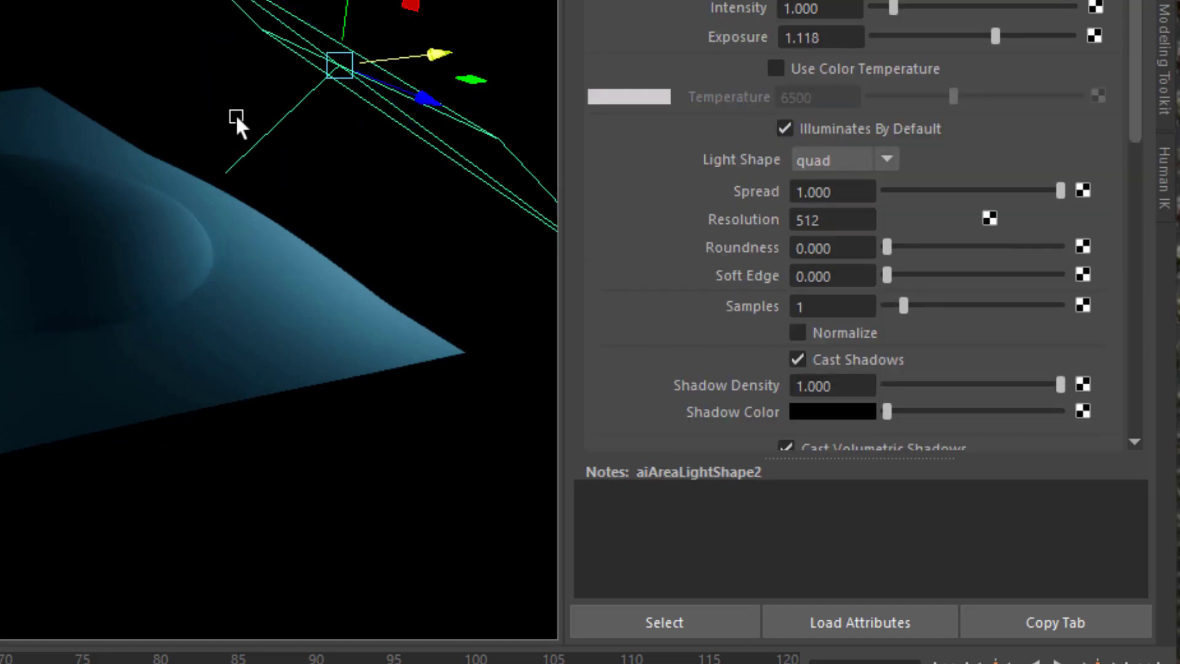
pyautogui.press('t')
pyautogui.moveTo(370, 74); pyautogui.dragTo(279, 105)
pyautogui.press('w')
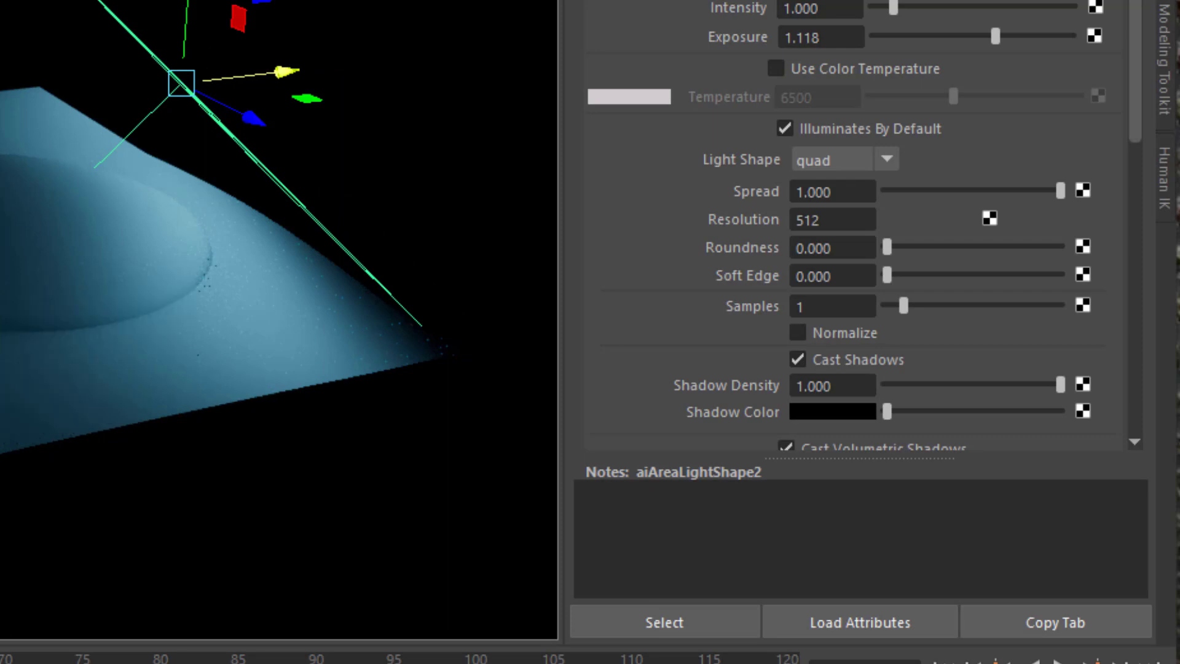
# Step: Expand the Geometry attributes of the plane's aiStandardSurface material and select only the material node
pyautogui.click(153, 285)
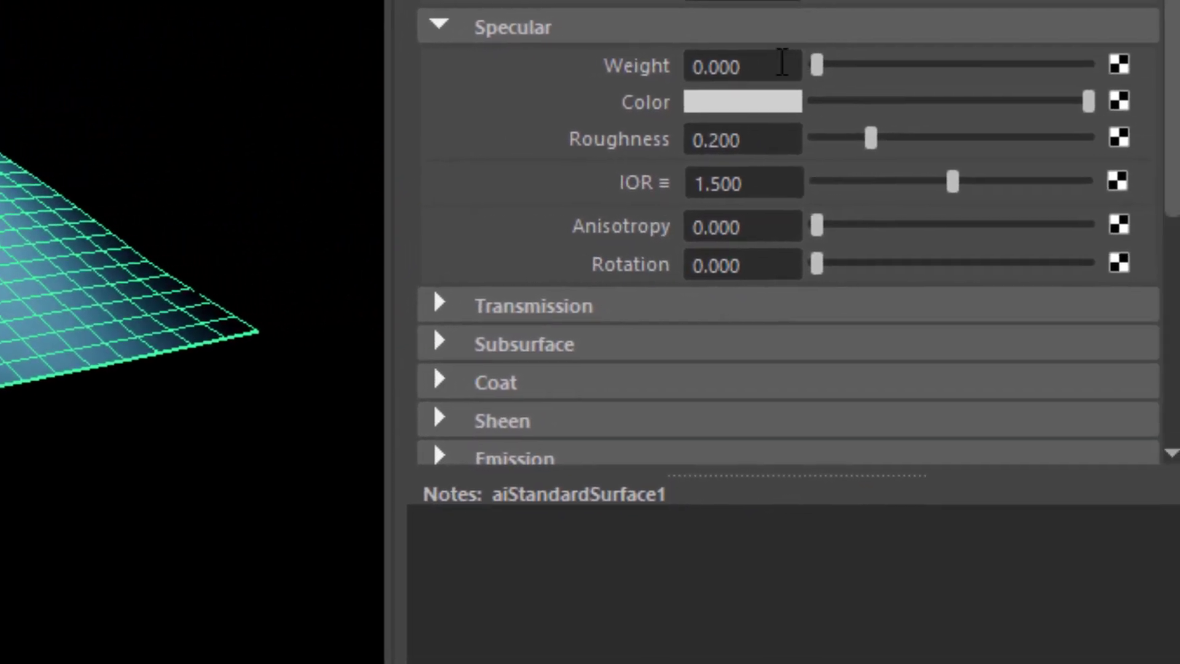
pyautogui.scroll(-5, 689, 123)
pyautogui.scroll(-1, 536, 202)
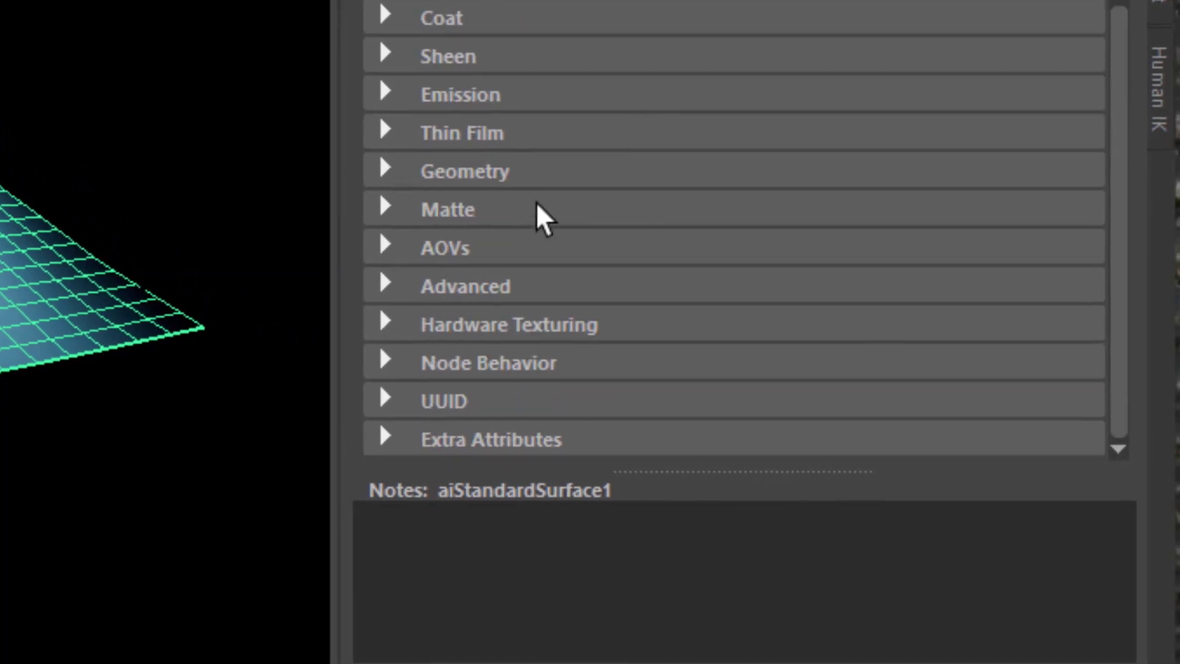
pyautogui.click(385, 170)
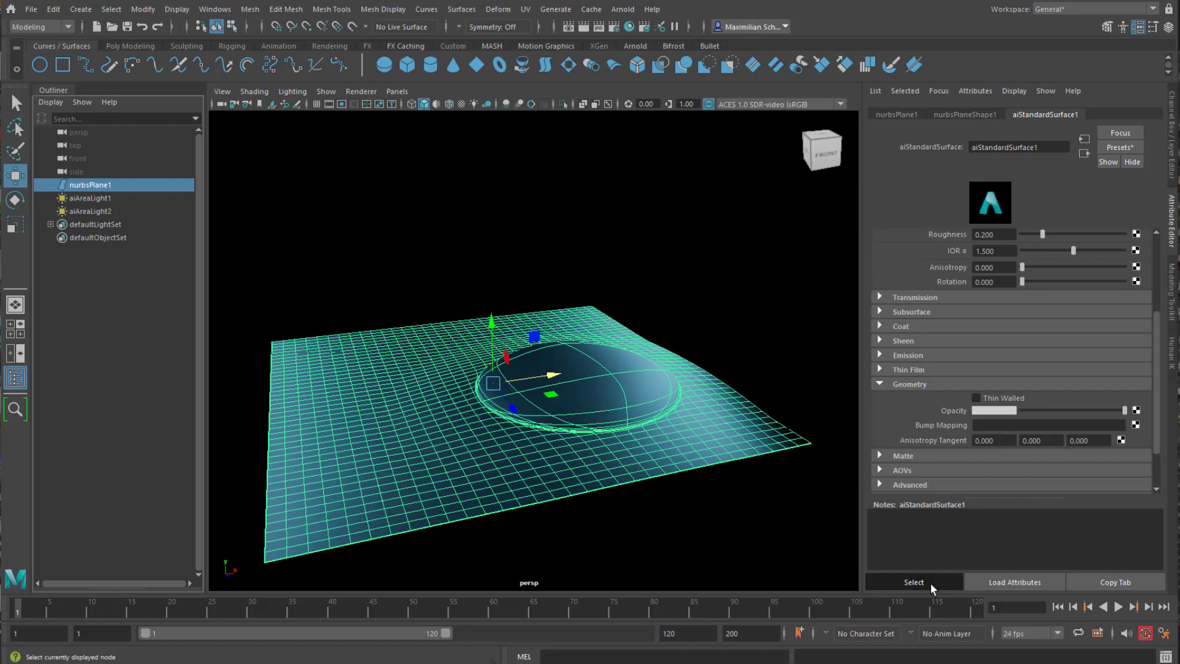
pyautogui.click(930, 584)
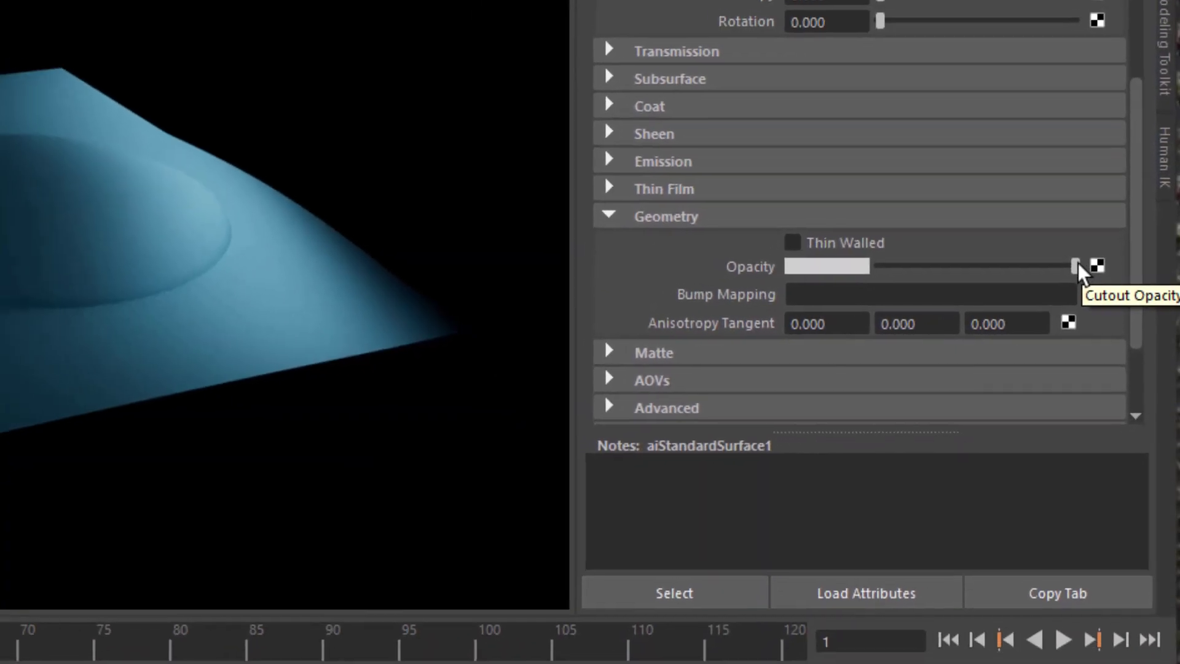
pyautogui.moveTo(1064, 258); pyautogui.dragTo(1112, 289)
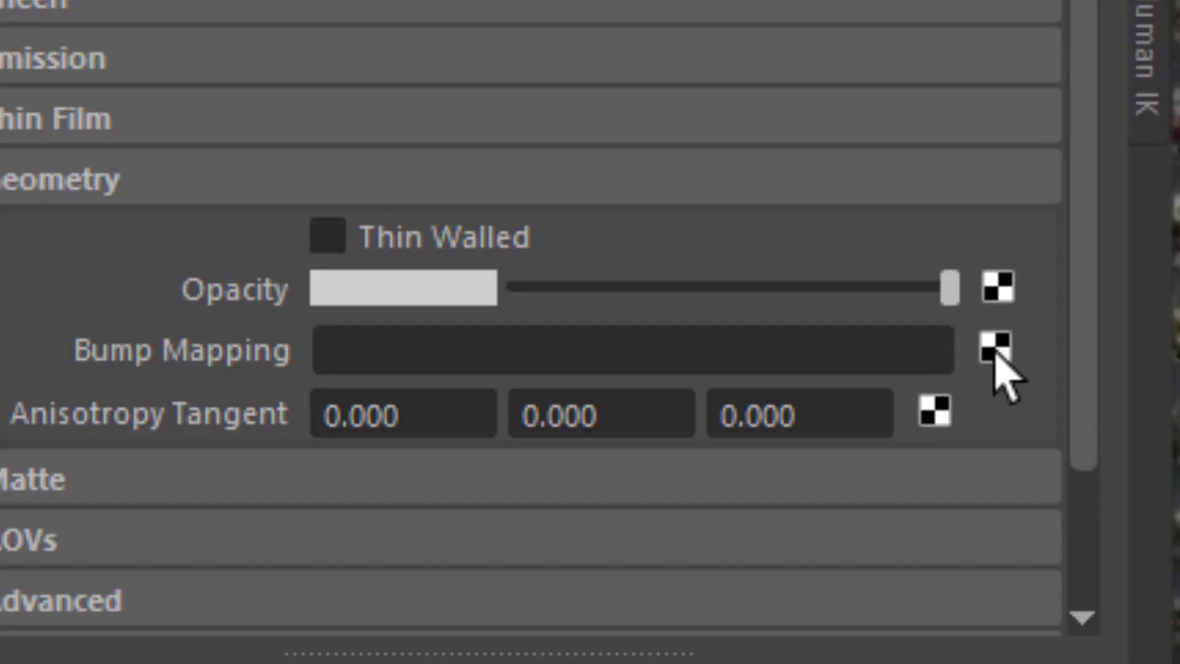
# Step: Assign an Arnold aiNoise texture to the material's Bump Mapping
pyautogui.click(996, 351)
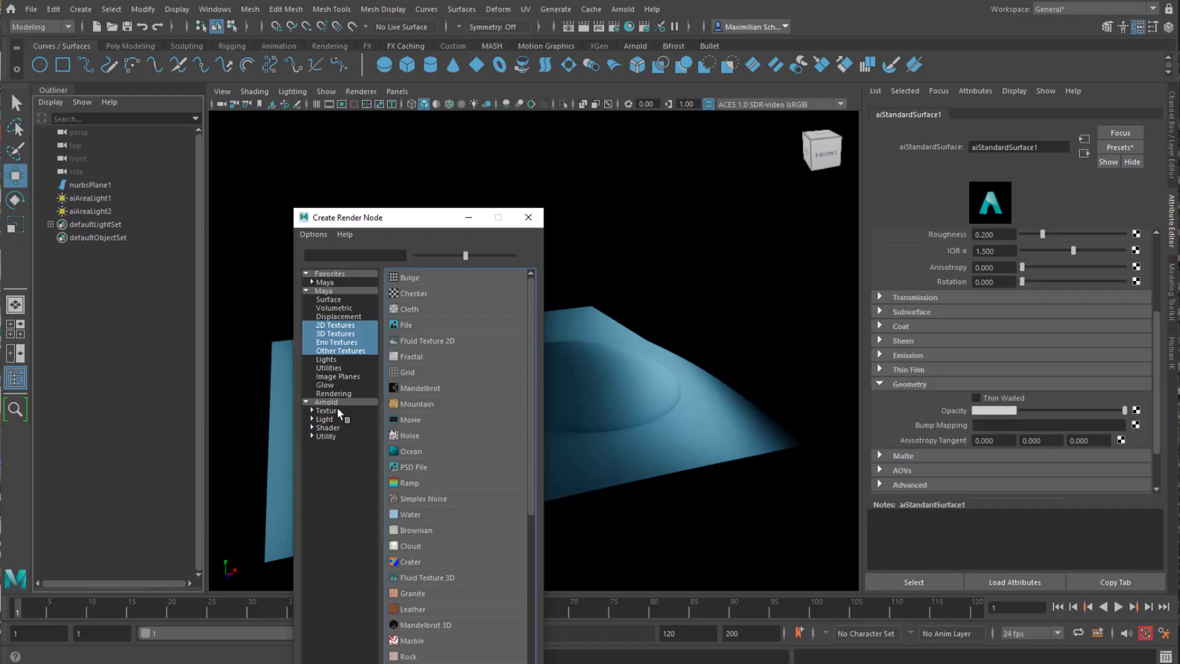
pyautogui.click(334, 404)
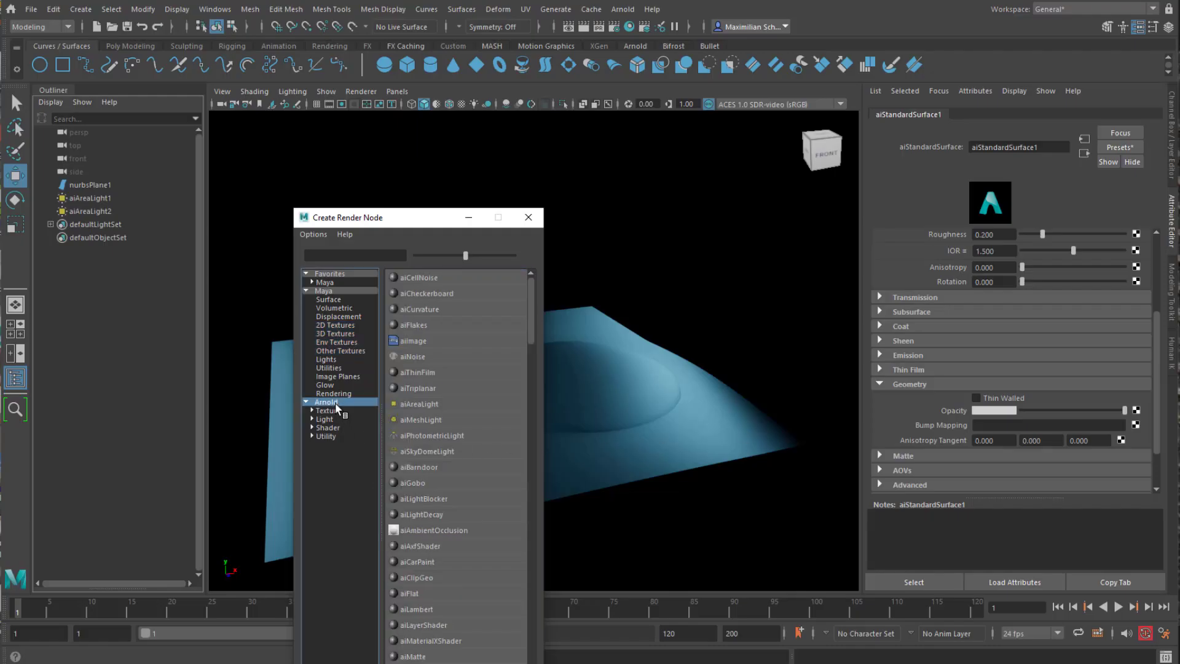
pyautogui.click(177, 473)
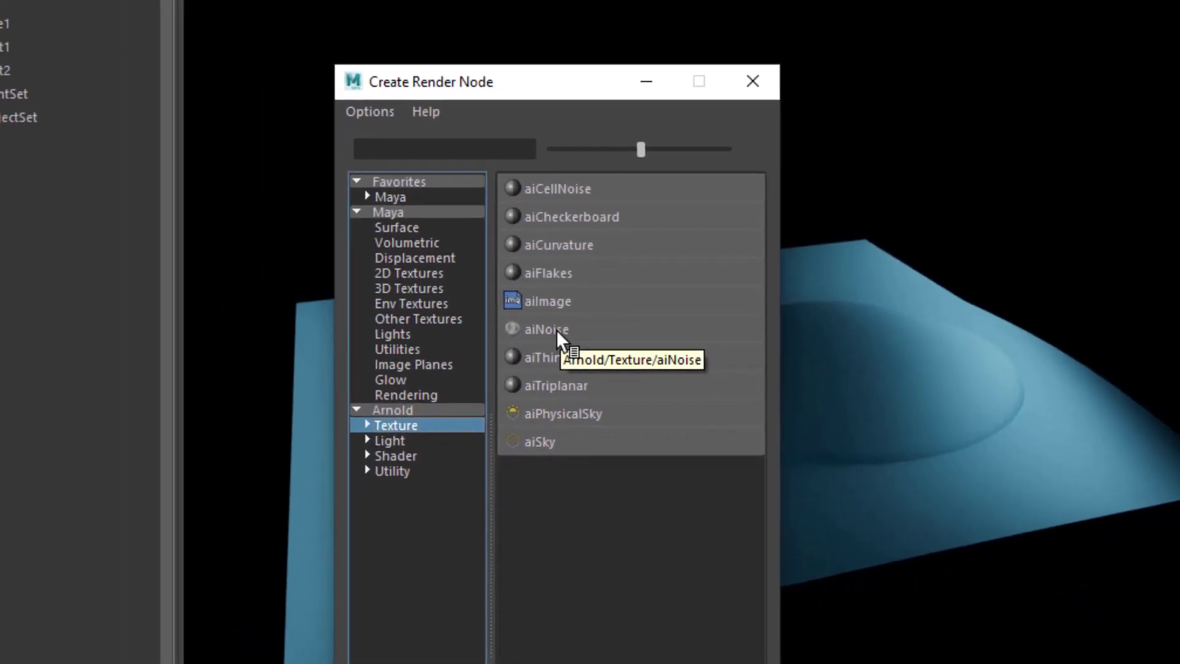
pyautogui.click(541, 329)
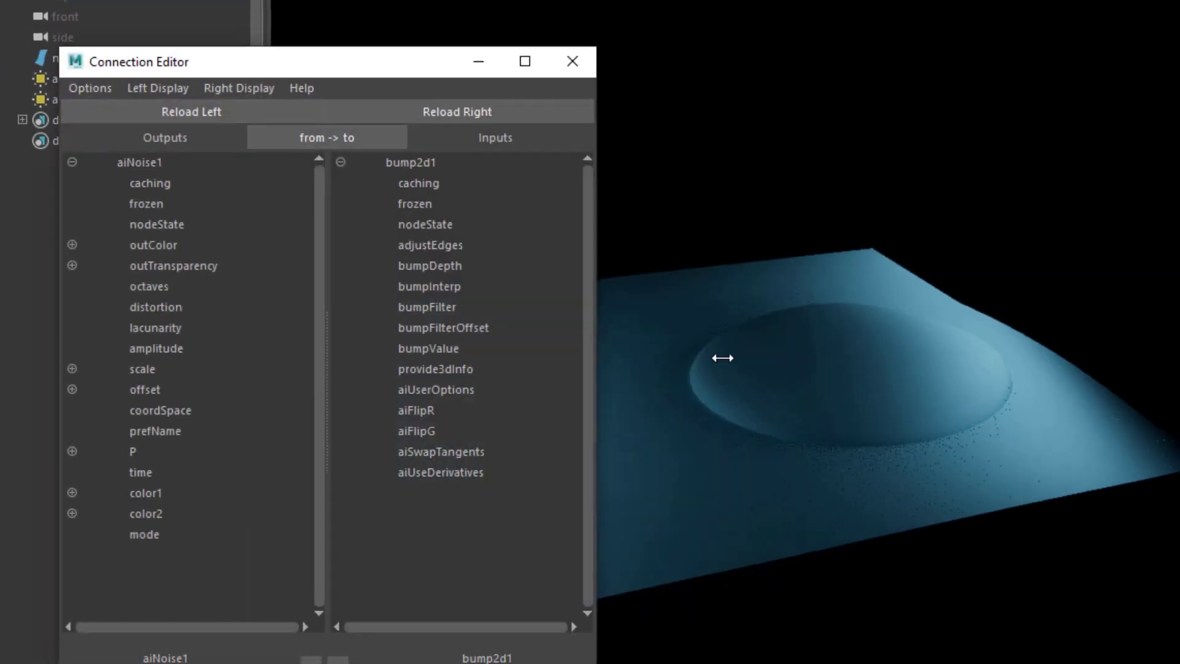
# Step: Connect the noise texture's outColorR to the bump node's bumpValue in the Connection Editor
pyautogui.moveTo(392, 69); pyautogui.dragTo(390, 37)
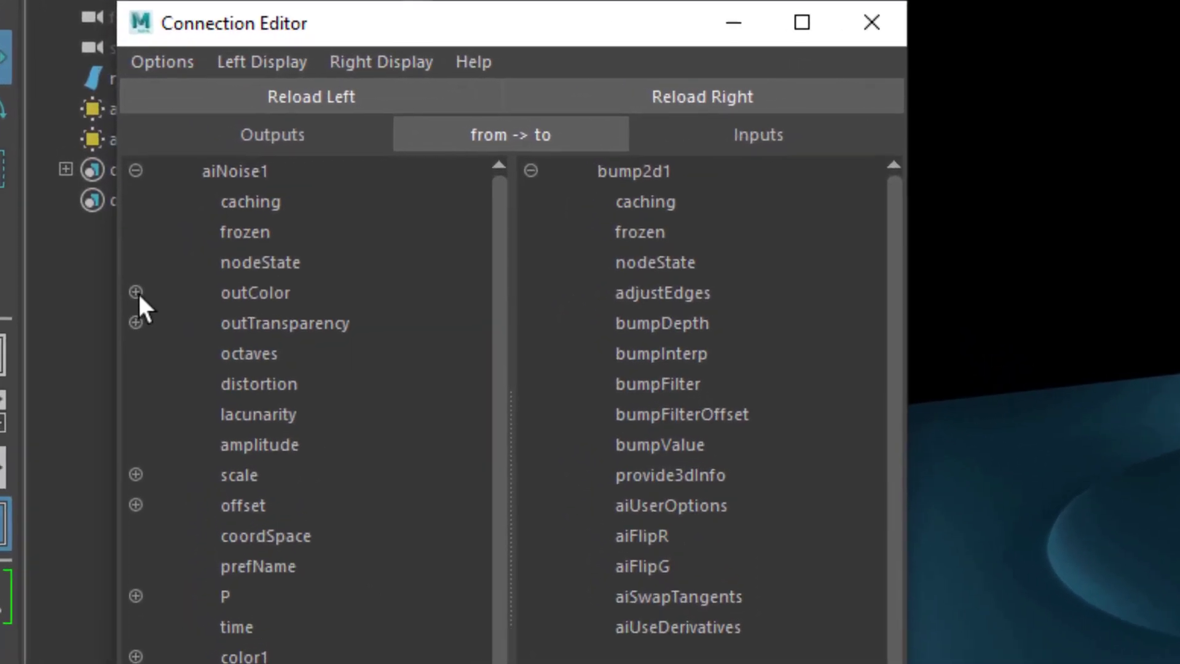
pyautogui.click(134, 278)
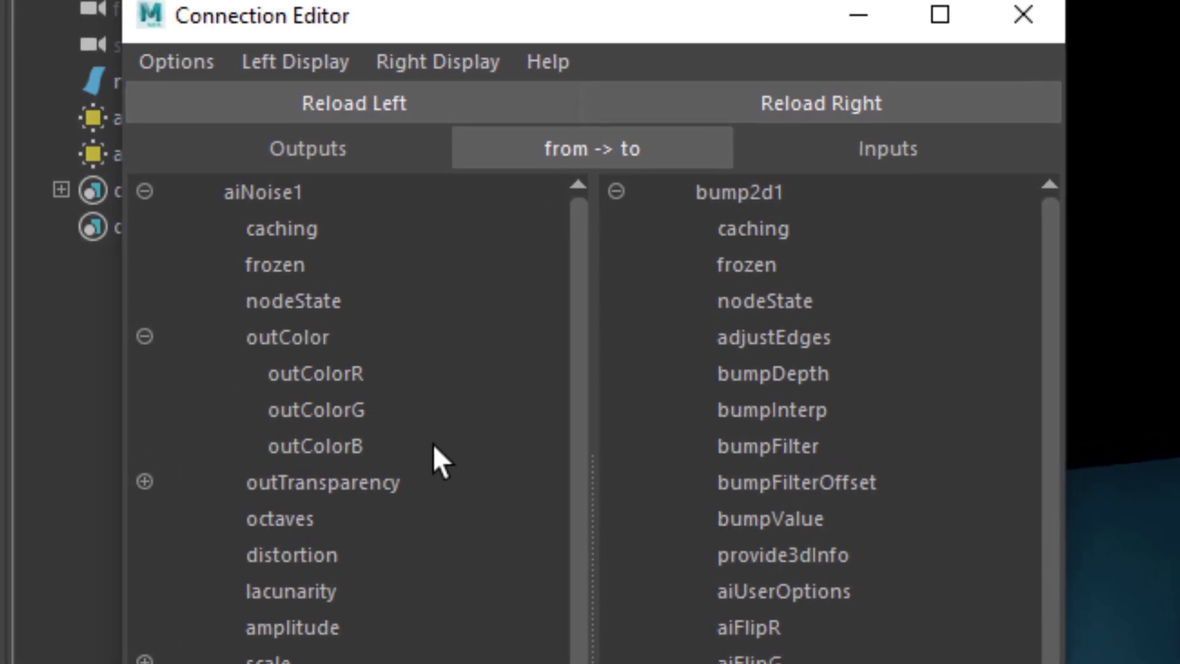
pyautogui.click(357, 384)
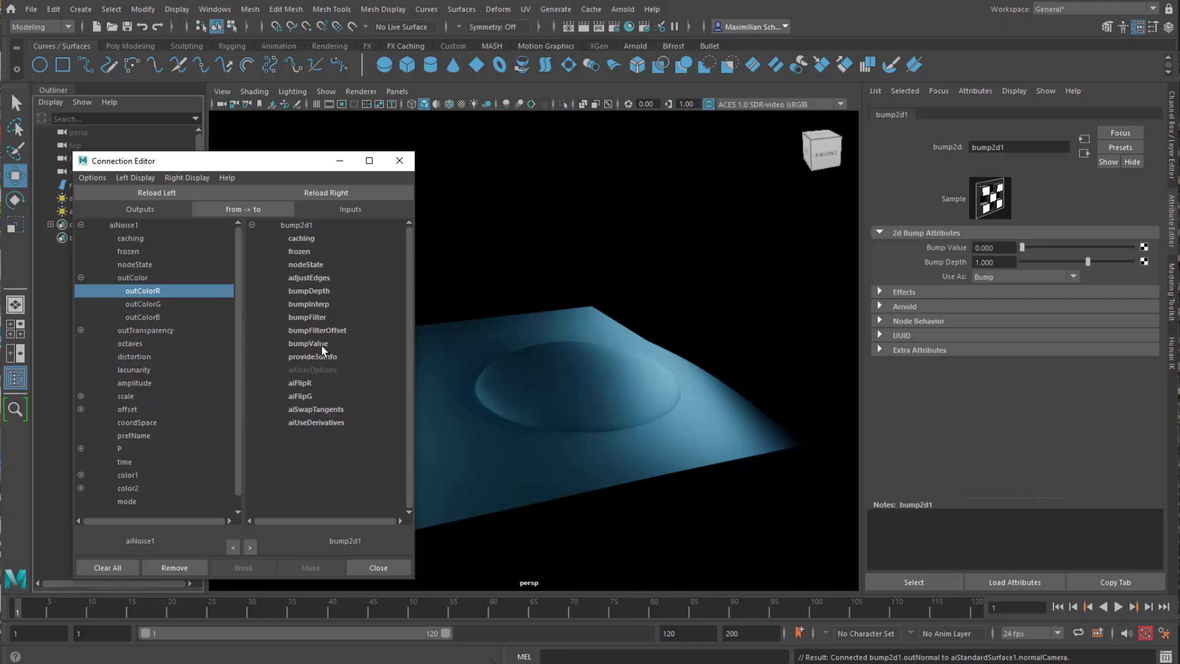
pyautogui.click(324, 345)
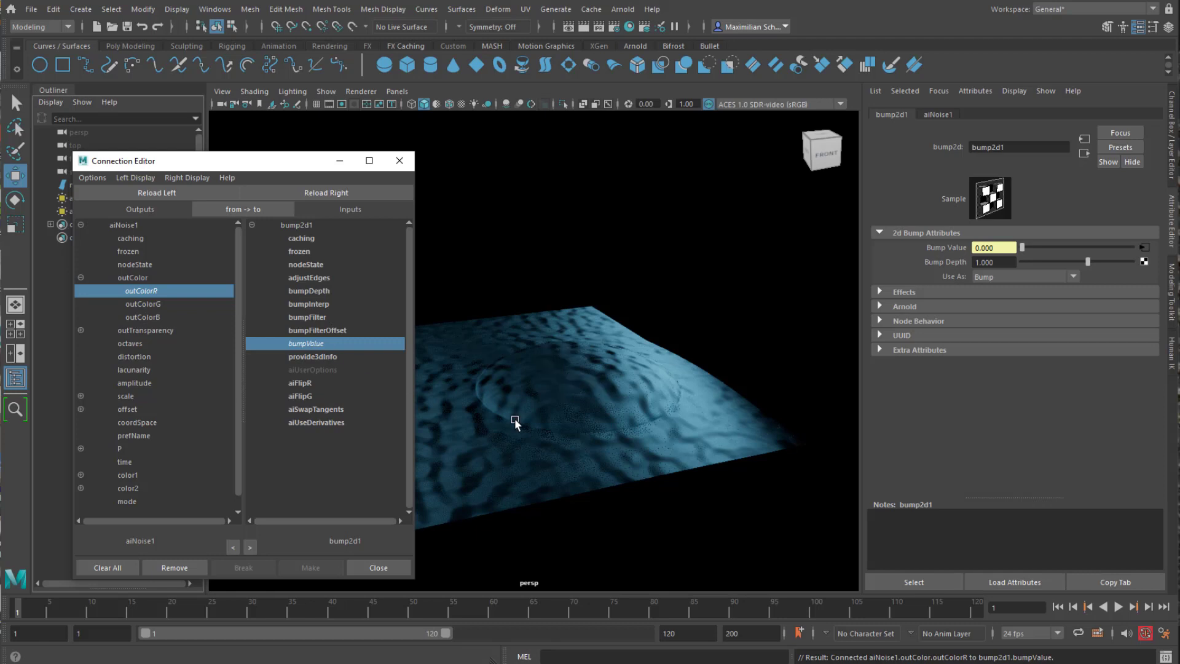
# Step: Try driving the bump node's bumpDepth with outColorR as well, and disconnect it again
pyautogui.keyDown('alt'); pyautogui.moveTo(621, 448); pyautogui.dragTo(634, 447); pyautogui.keyUp('alt')
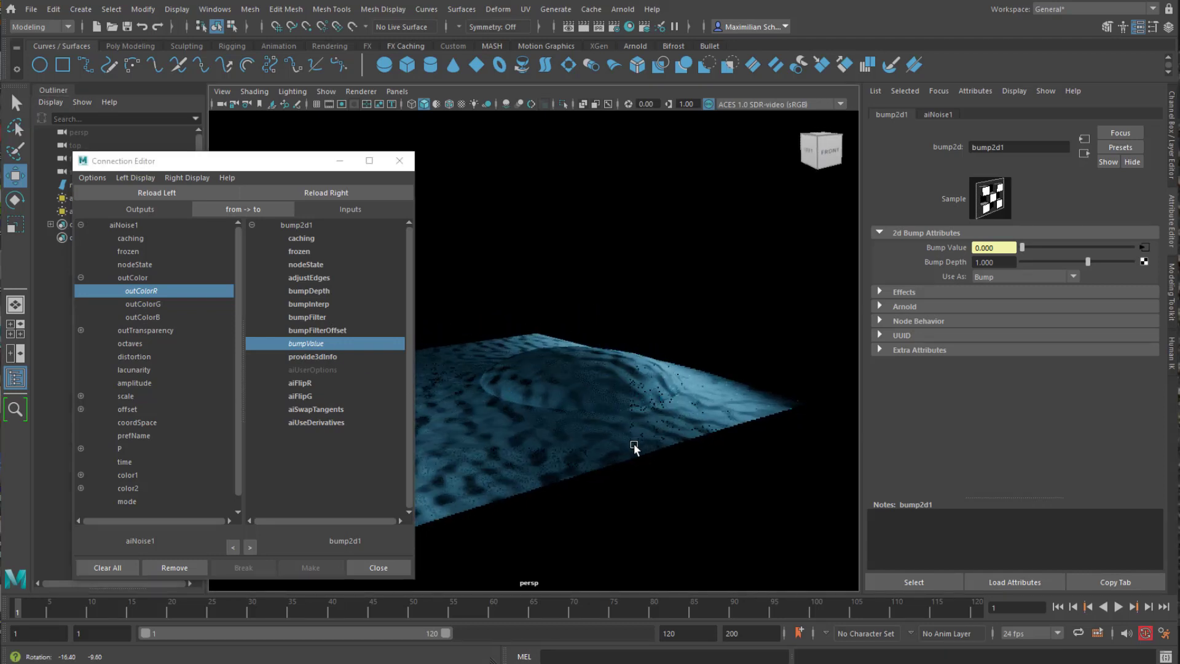
pyautogui.click(323, 291)
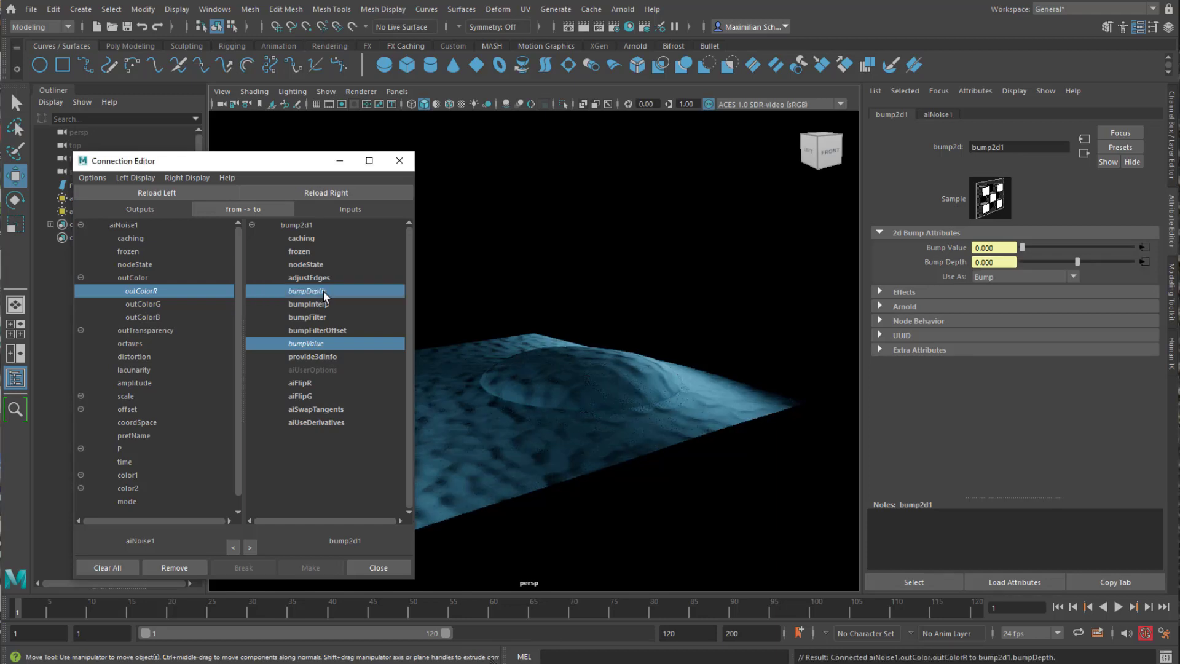
pyautogui.click(323, 292)
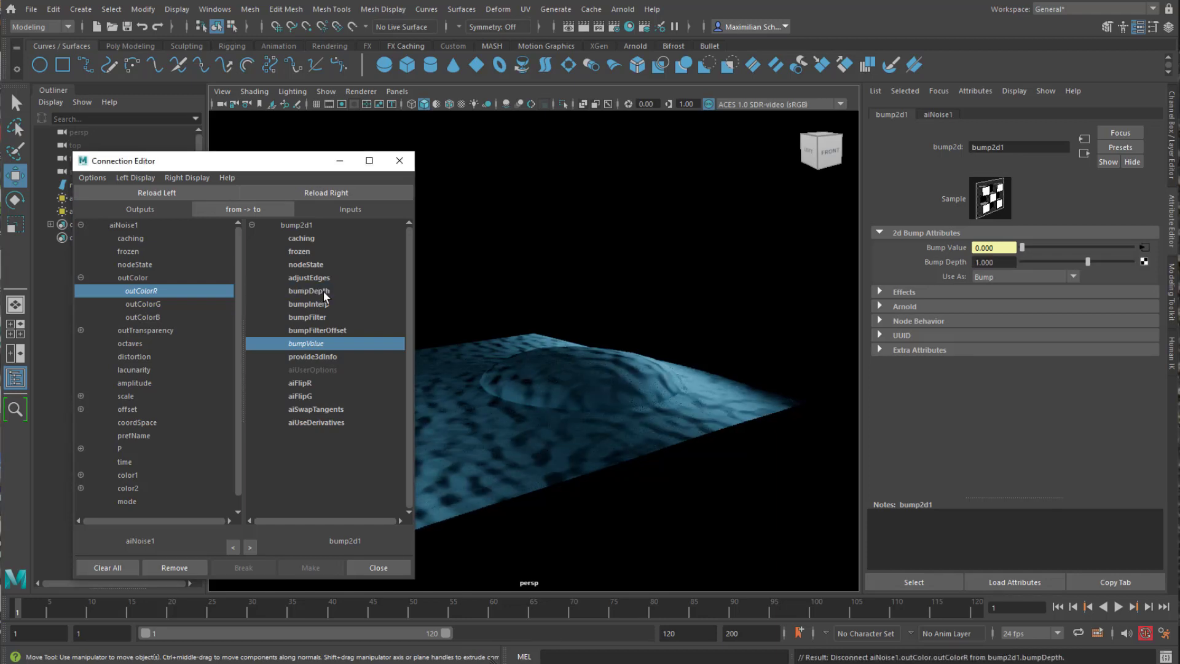
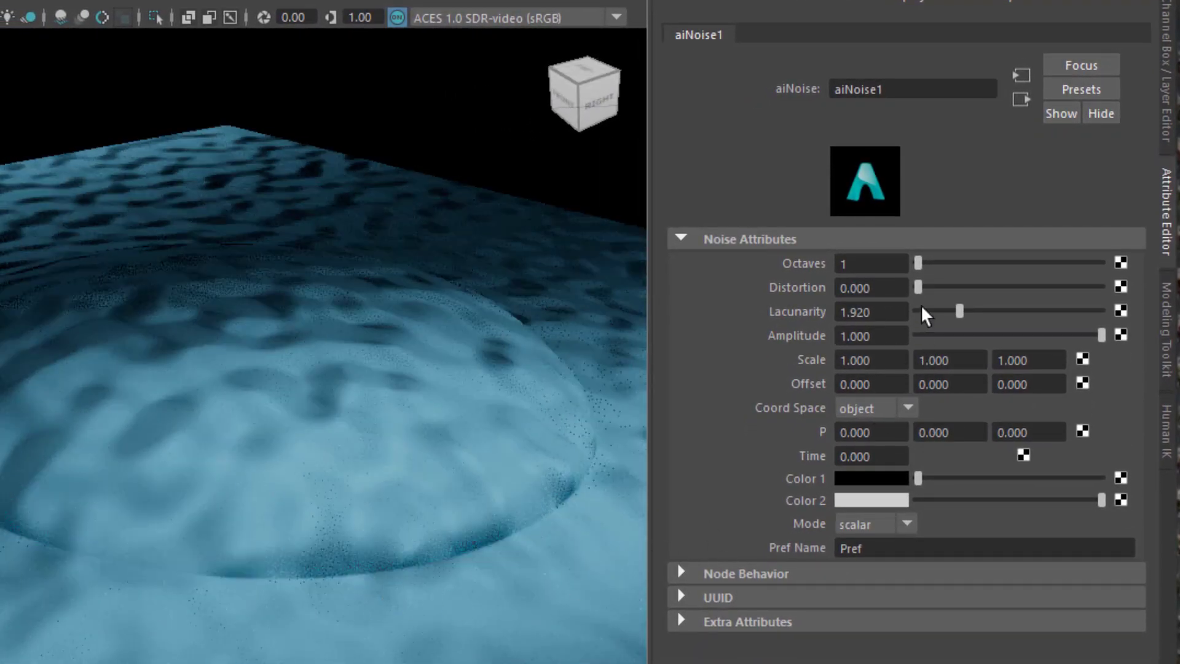
# Step: Set the aiNoise Octaves to 5, comparing the bump detail against 1 octave
pyautogui.moveTo(922, 270); pyautogui.dragTo(1021, 269)
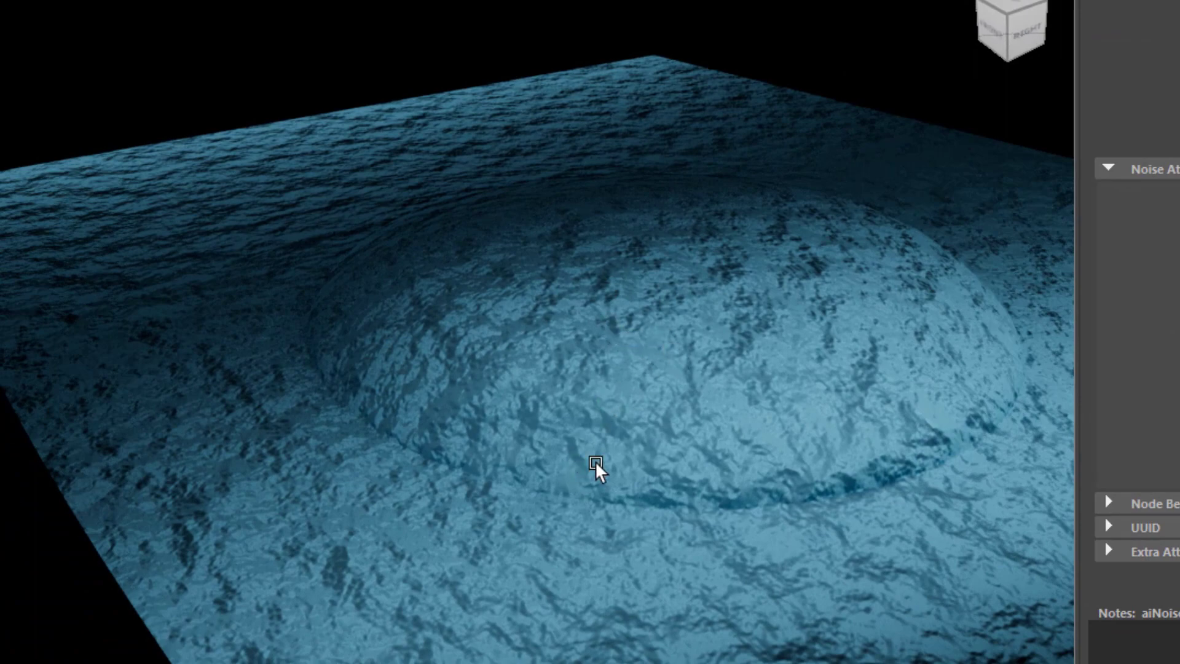
pyautogui.keyDown('alt'); pyautogui.moveTo(596, 470); pyautogui.dragTo(690, 449); pyautogui.keyUp('alt')
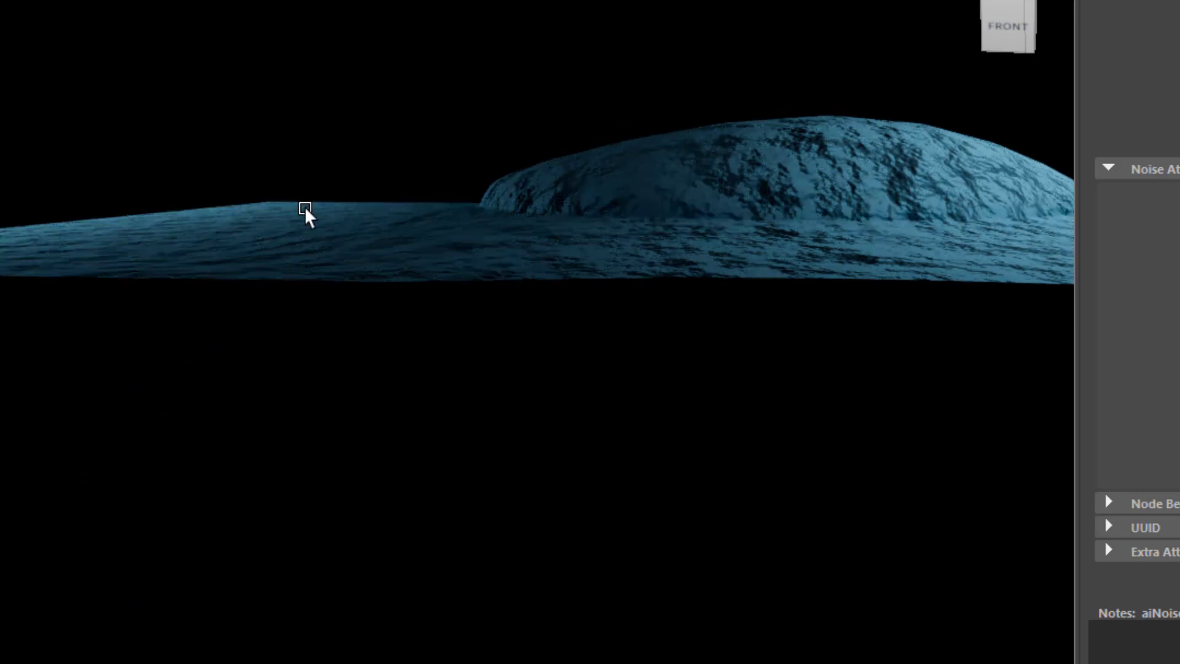
pyautogui.keyDown('alt'); pyautogui.moveTo(480, 209); pyautogui.dragTo(549, 374); pyautogui.keyUp('alt')
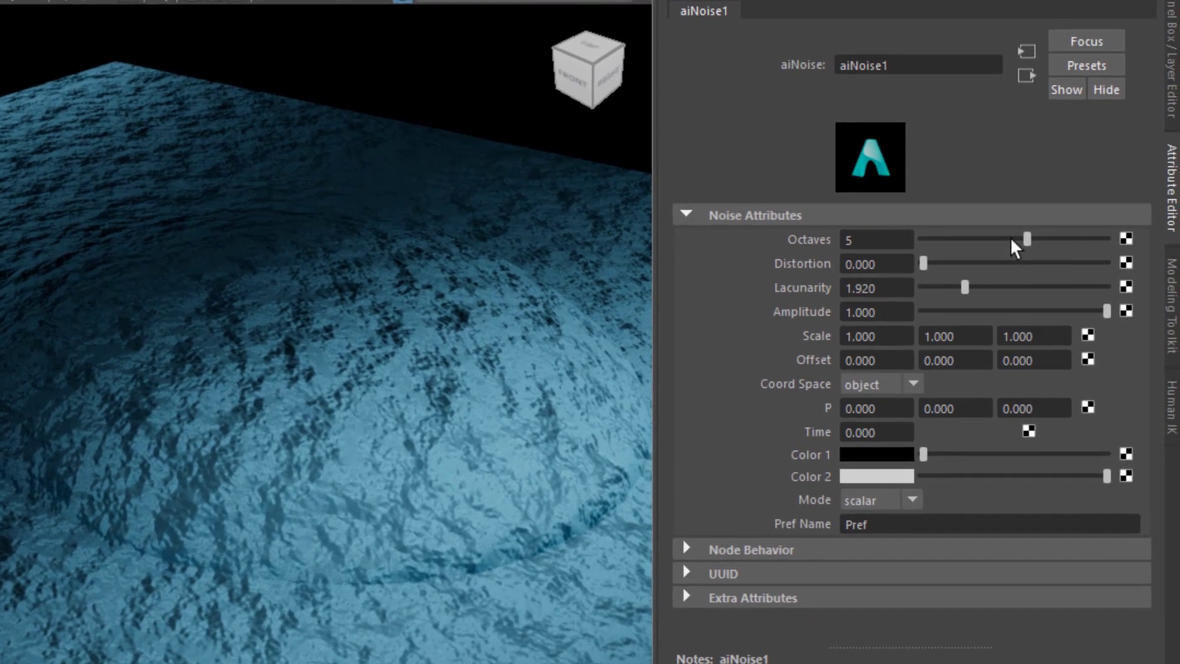
pyautogui.moveTo(1080, 234); pyautogui.dragTo(909, 255)
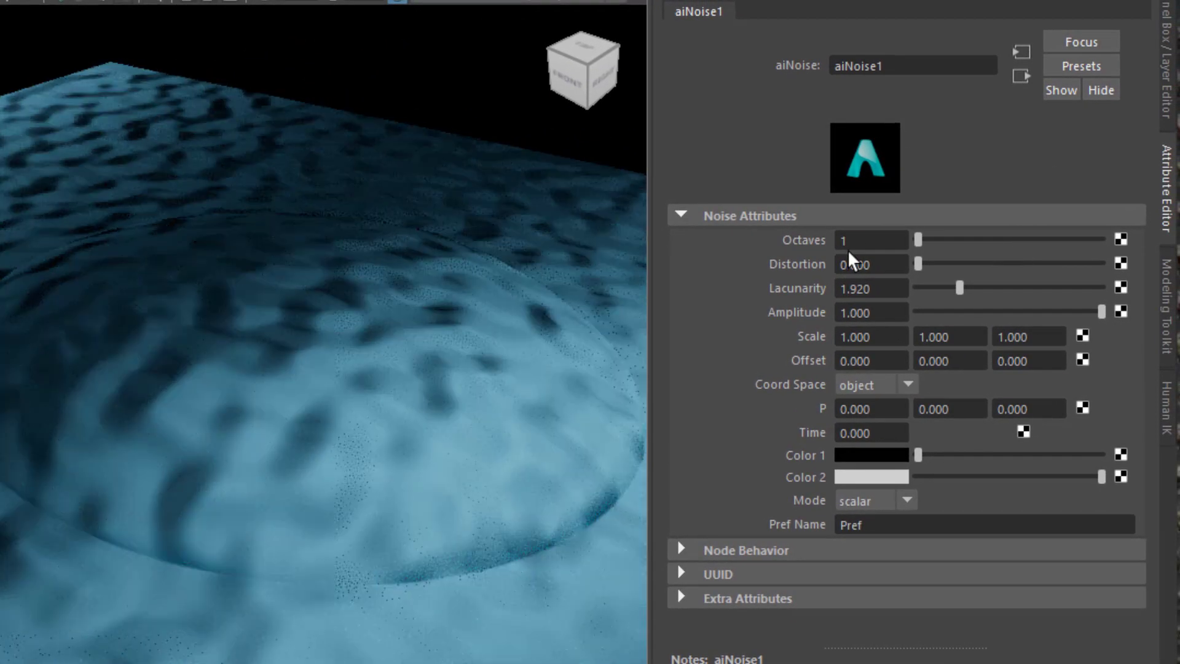
pyautogui.moveTo(918, 241); pyautogui.dragTo(1028, 250)
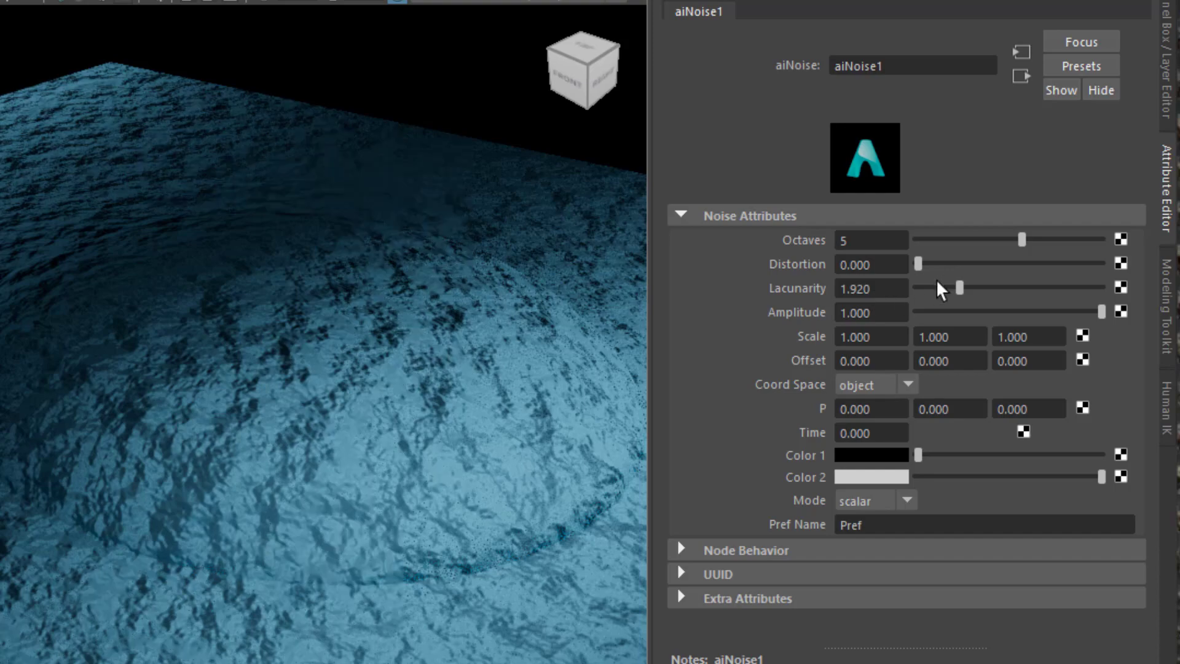
# Step: Try different aiNoise Distortion amounts, leaving it at 3.253, and lower the Amplitude to 0
pyautogui.moveTo(922, 274); pyautogui.dragTo(984, 275)
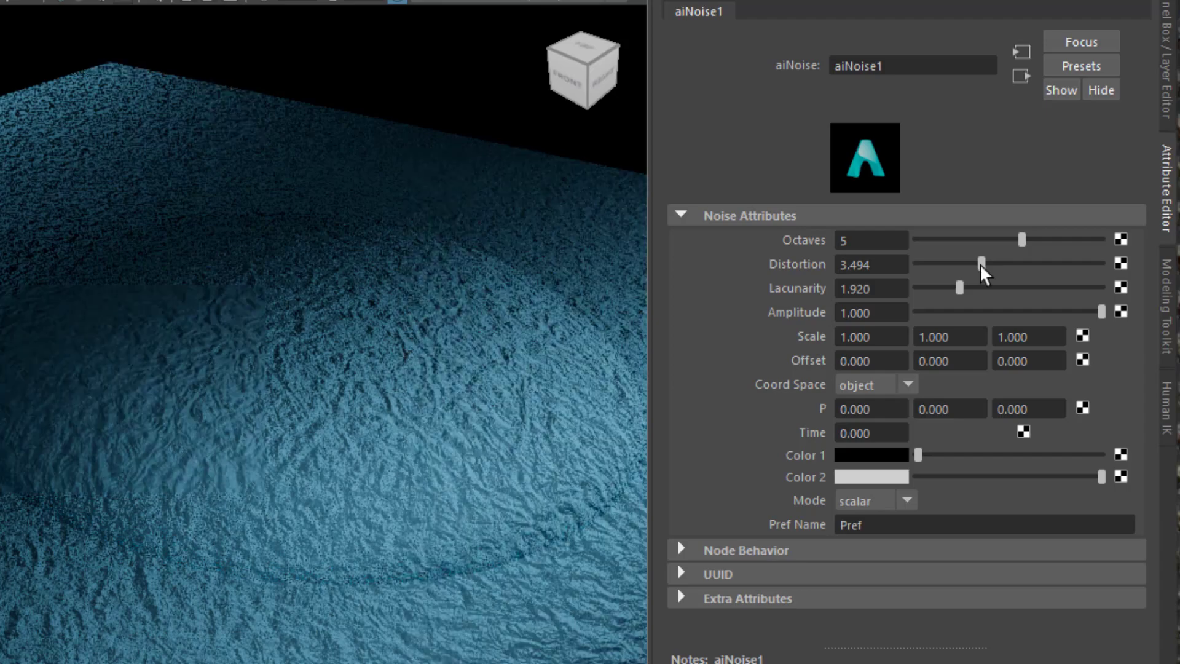
pyautogui.keyDown('alt'); pyautogui.moveTo(250, 435); pyautogui.dragTo(508, 422, button='right'); pyautogui.keyUp('alt')
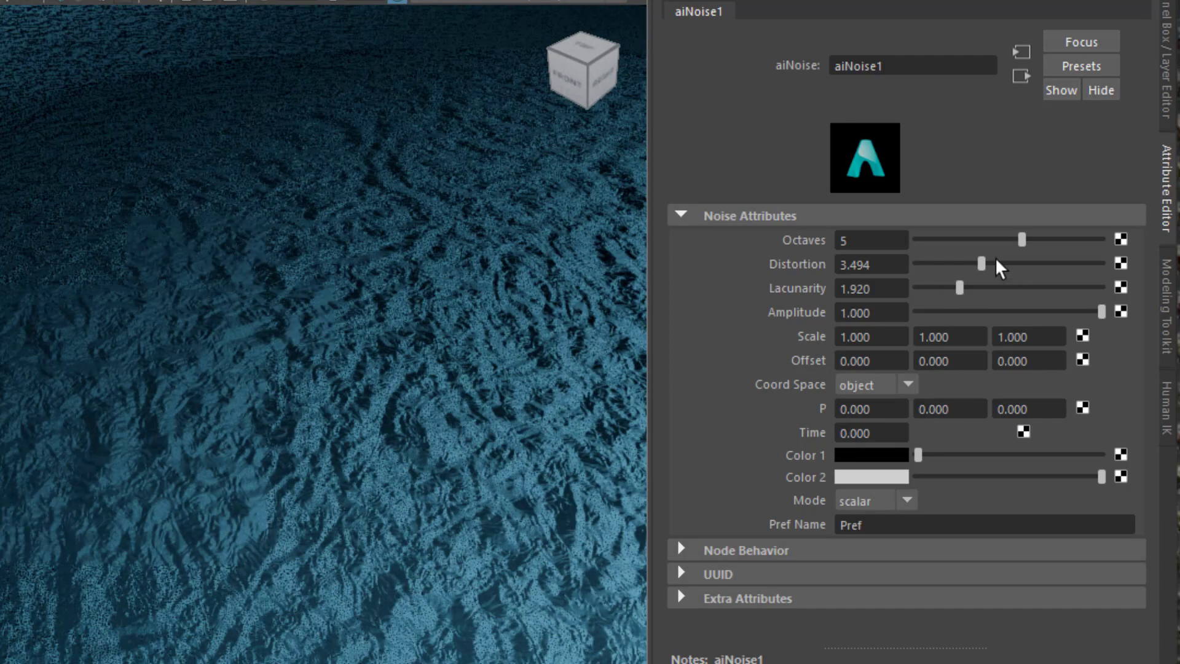
pyautogui.moveTo(981, 266); pyautogui.dragTo(936, 284)
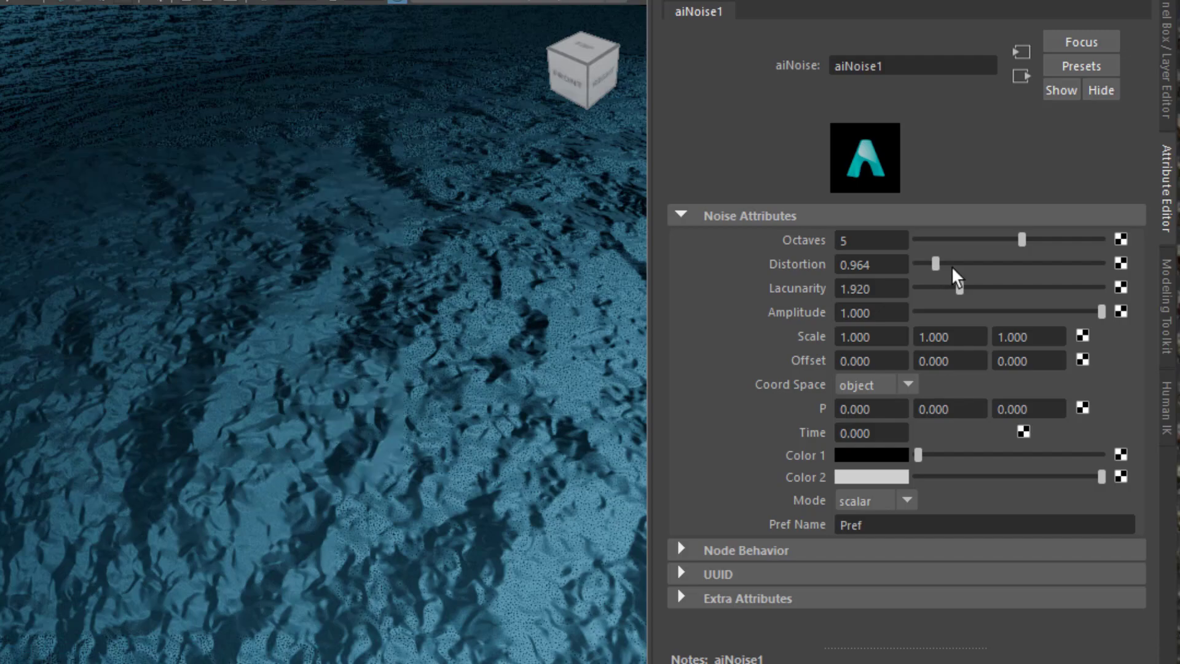
pyautogui.moveTo(952, 269); pyautogui.dragTo(978, 266)
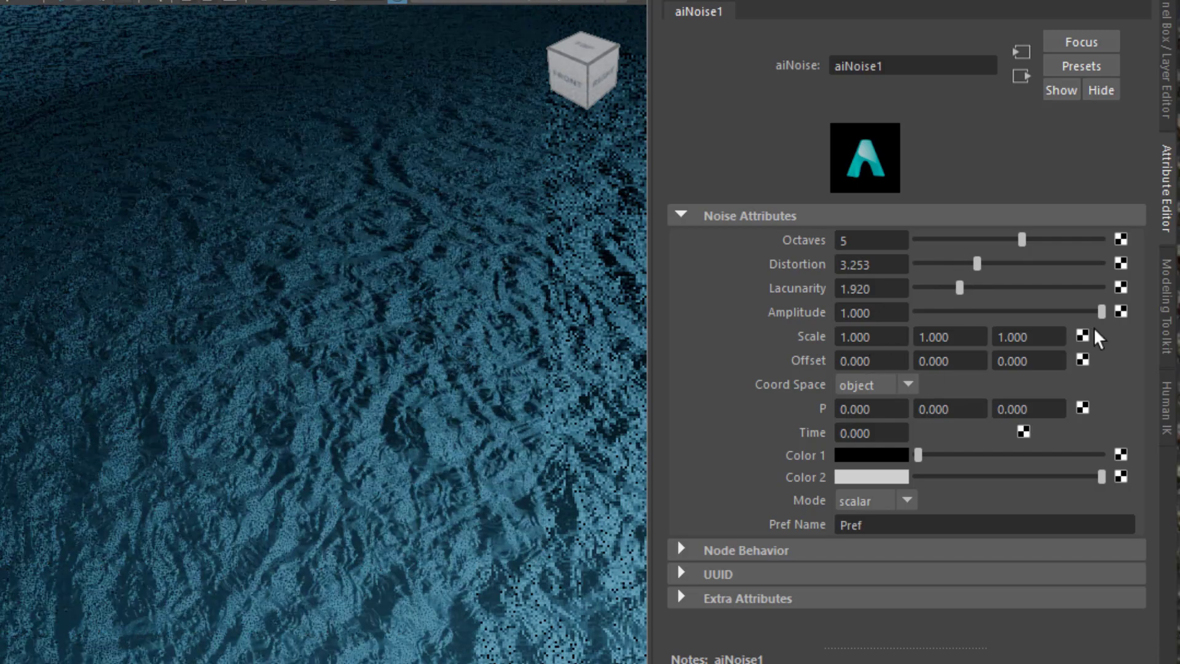
pyautogui.moveTo(1101, 311); pyautogui.dragTo(894, 336)
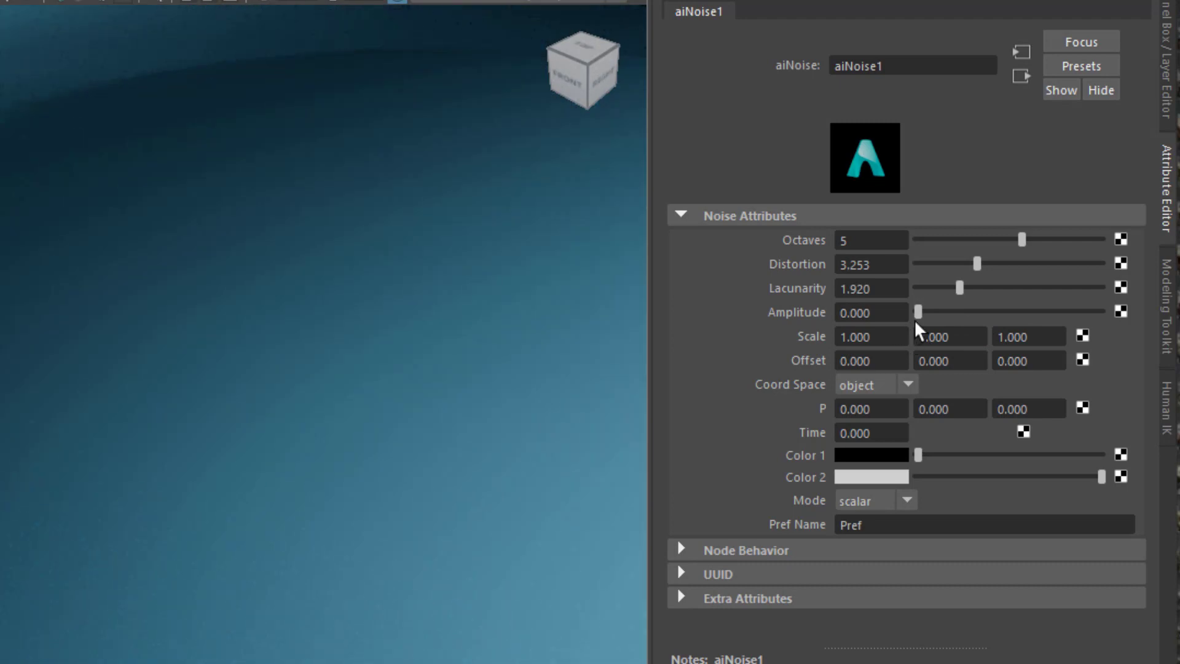
# Step: Raise the aiNoise Amplitude in stages from 0.024 up to 1 to compare bump strengths, and settle on 0.5
pyautogui.moveTo(919, 316); pyautogui.dragTo(922, 315)
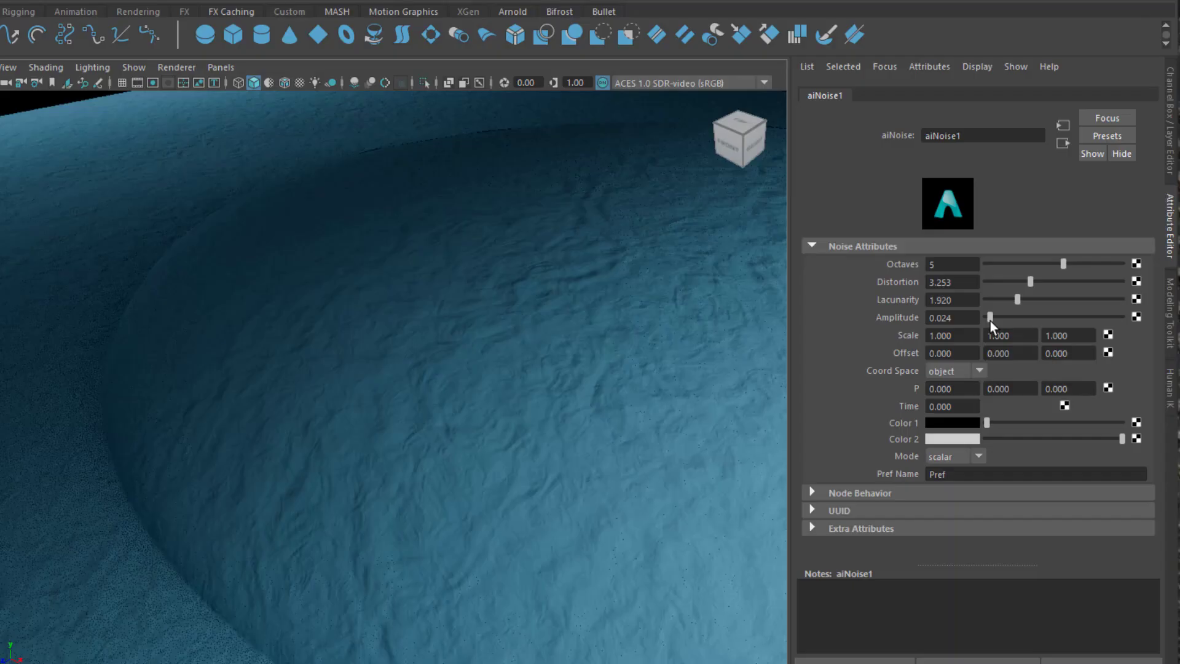
pyautogui.moveTo(924, 317); pyautogui.dragTo(928, 318)
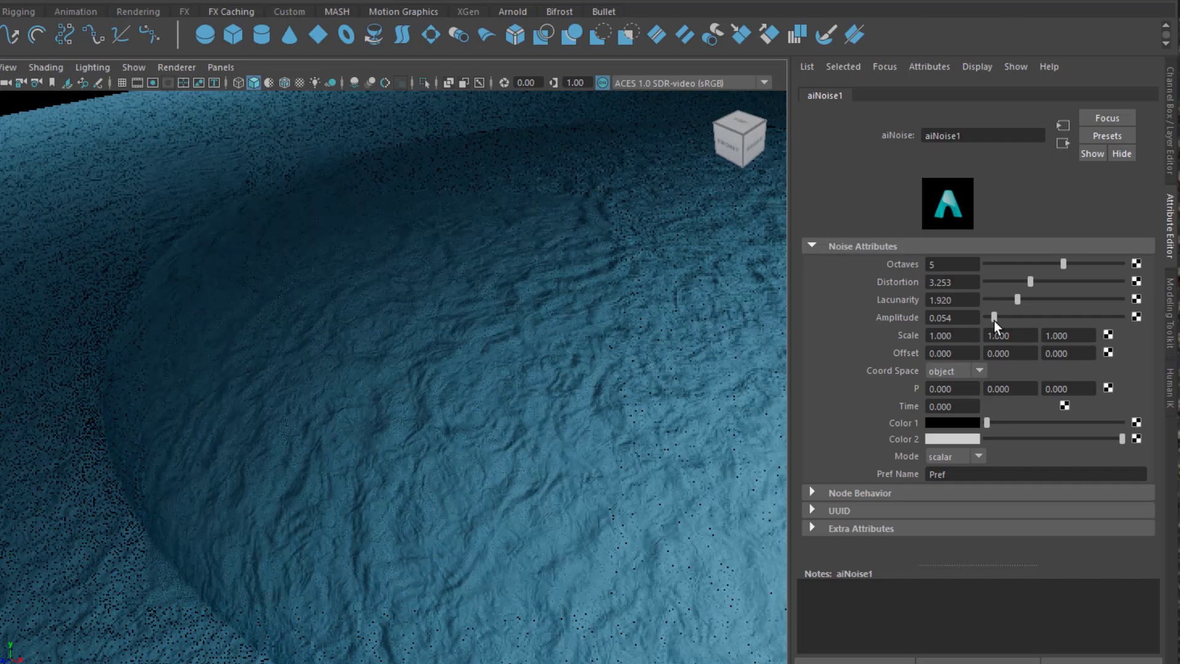
pyautogui.moveTo(994, 321); pyautogui.dragTo(1126, 316)
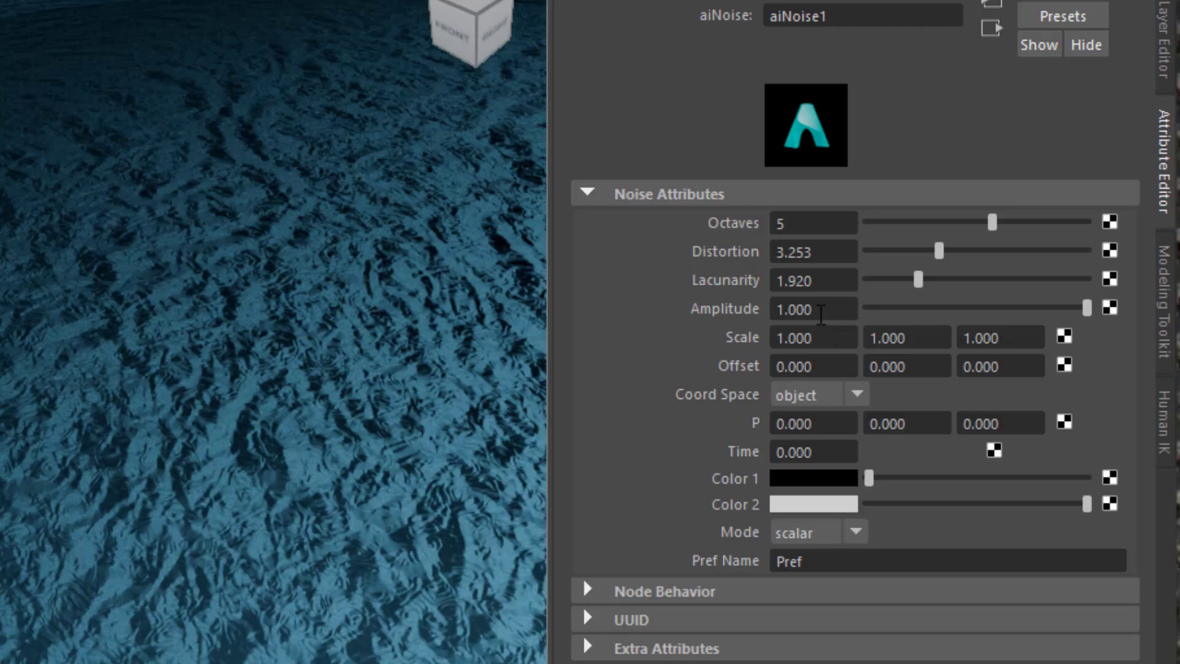
pyautogui.moveTo(823, 310)
pyautogui.keyDown('ctrl'); pyautogui.mouseDown()
pyautogui.moveTo(799, 311)
pyautogui.moveTo(814, 313)
pyautogui.mouseUp(); pyautogui.keyUp('ctrl')
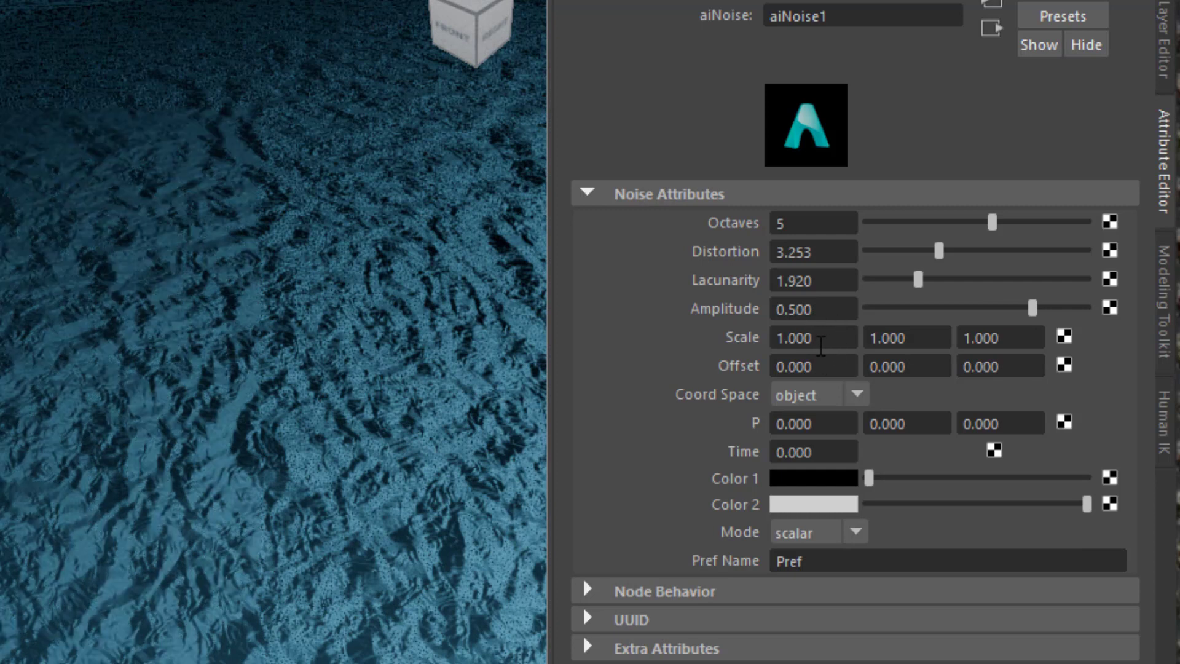
# Step: Set the aiNoise X Scale to 0.1 and Z Scale to -0.3, and inspect the stretched bump pattern on the plane
pyautogui.keyDown('ctrl'); pyautogui.moveTo(822, 346); pyautogui.dragTo(810, 347); pyautogui.keyUp('ctrl')
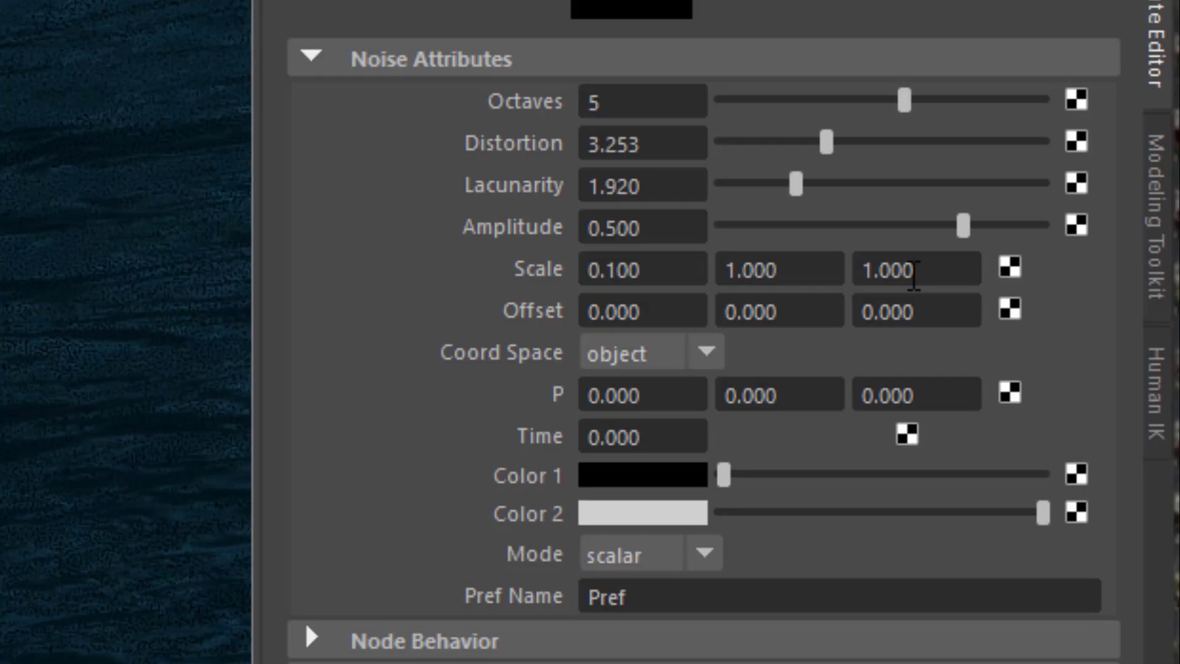
pyautogui.keyDown('ctrl'); pyautogui.moveTo(947, 283); pyautogui.dragTo(890, 283); pyautogui.keyUp('ctrl')
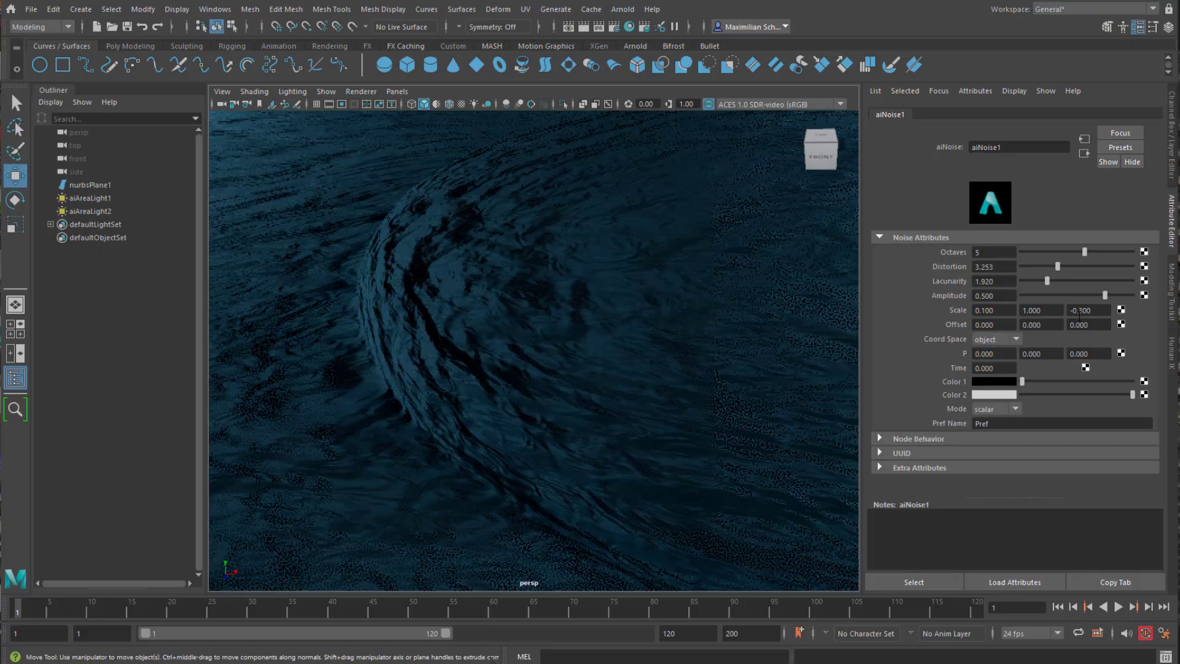
pyautogui.keyDown('alt'); pyautogui.moveTo(629, 449); pyautogui.dragTo(700, 422); pyautogui.keyUp('alt')
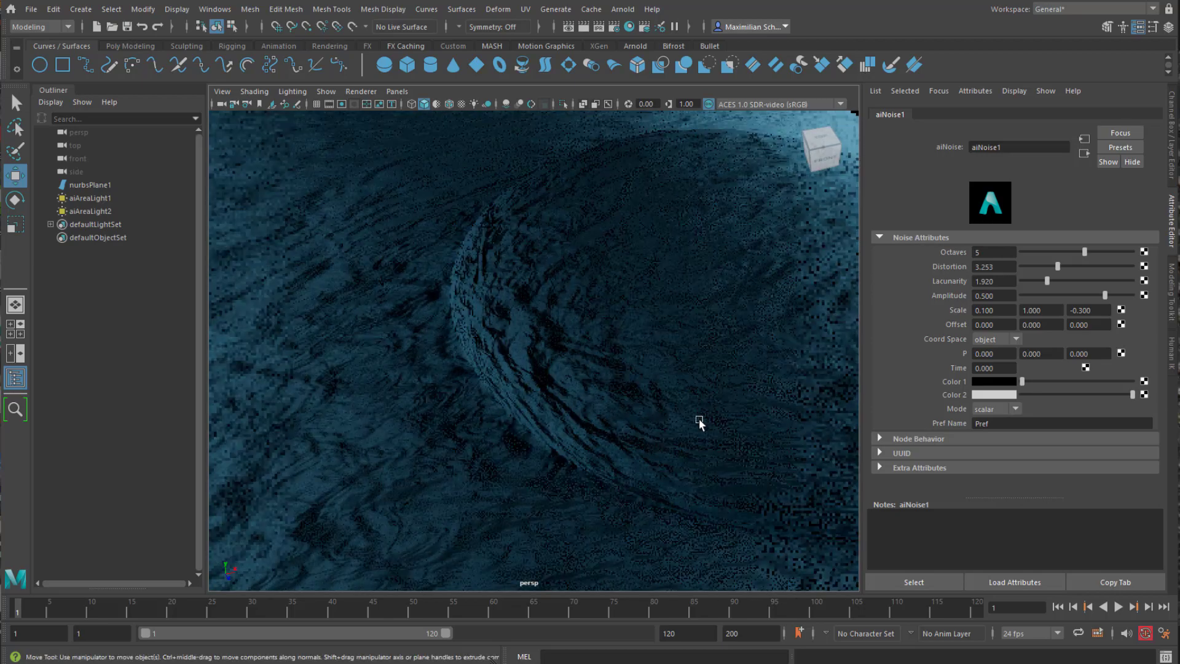
pyautogui.keyDown('alt'); pyautogui.moveTo(611, 446); pyautogui.dragTo(658, 429); pyautogui.keyUp('alt')
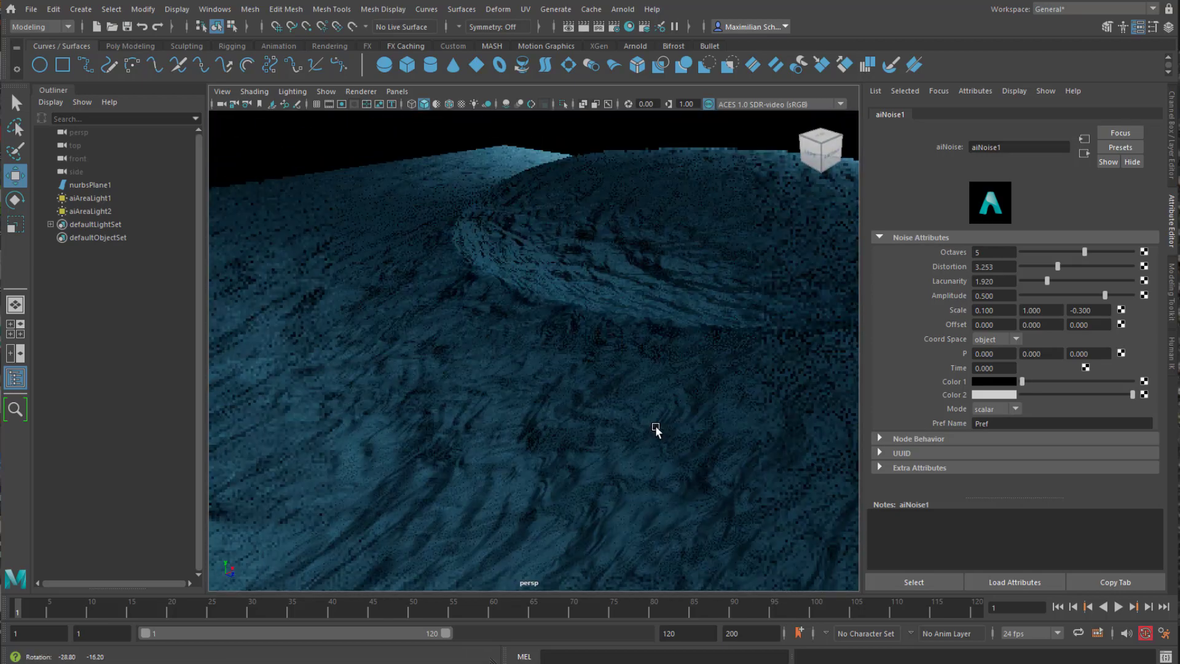
# Step: Try different aiNoise Y Scale values, leaving it at -4.3, and inspect the bump on the raised part of the plane
pyautogui.doubleClick(1049, 312)
pyautogui.write('-2.8')
pyautogui.press('Return')
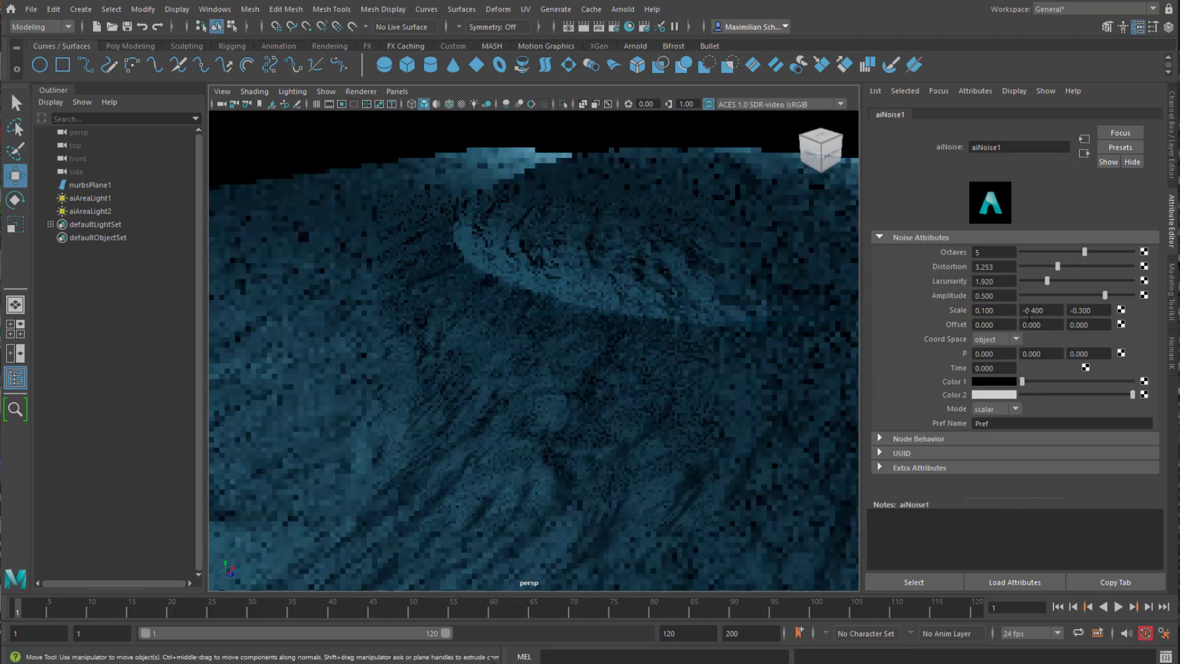
pyautogui.keyDown('ctrl'); pyautogui.moveTo(1022, 316); pyautogui.dragTo(1013, 320); pyautogui.keyUp('ctrl')
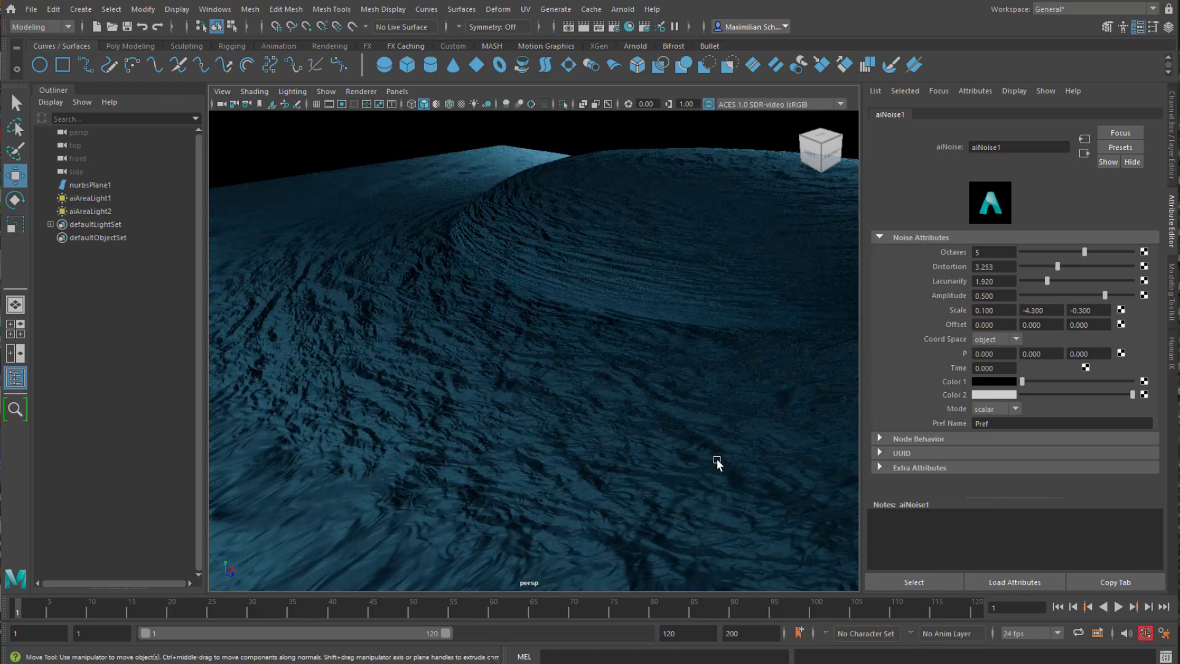
pyautogui.keyDown('alt'); pyautogui.moveTo(717, 463); pyautogui.dragTo(645, 460); pyautogui.keyUp('alt')
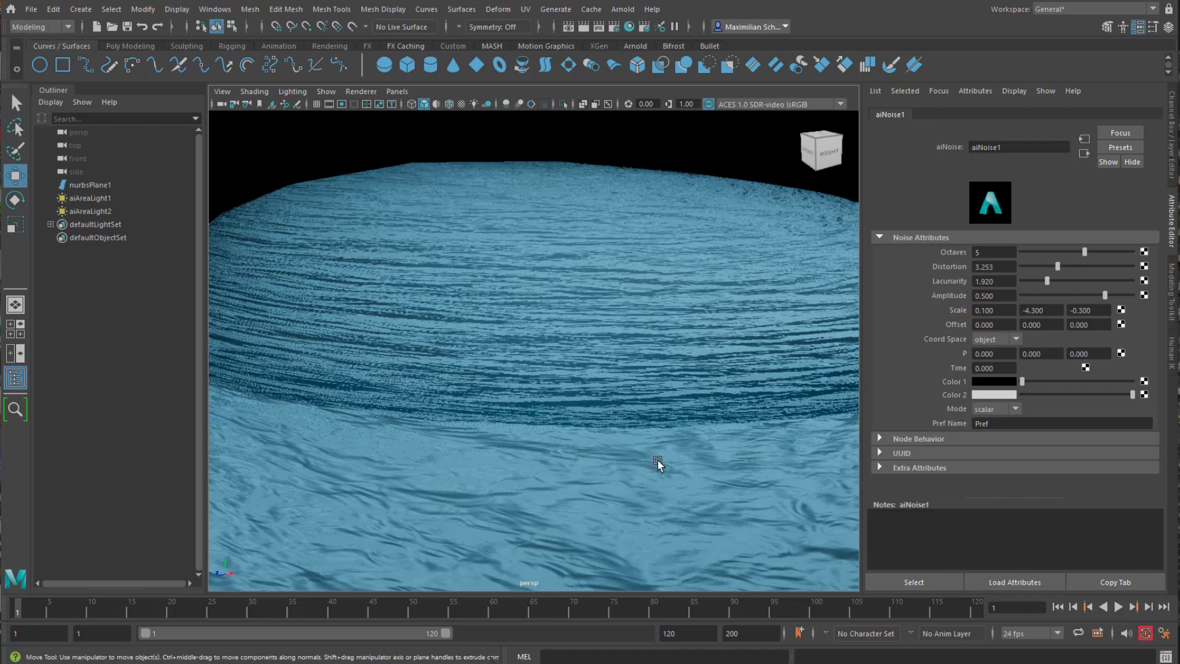